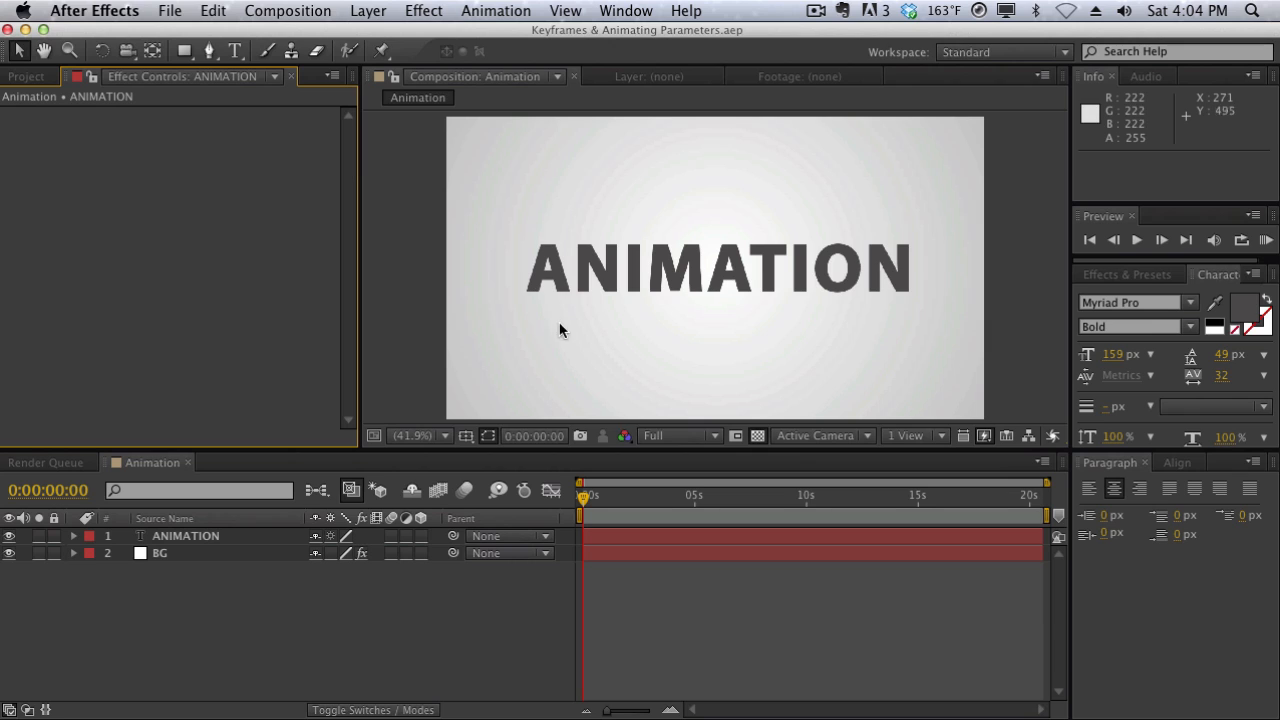
Search the effects for "pixel", apply the Card Wipe pixelstorm preset to the ANIMATION text layer and preview it from the start.
click(1213, 356)
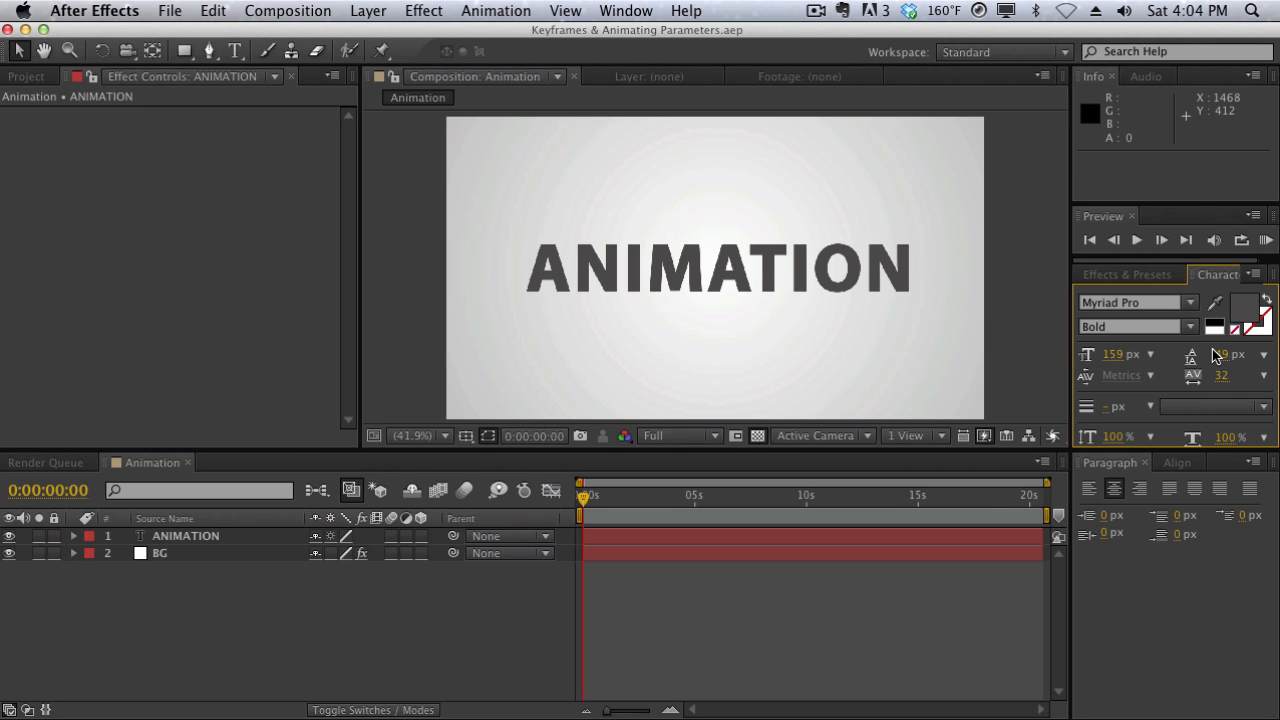
click(1125, 275)
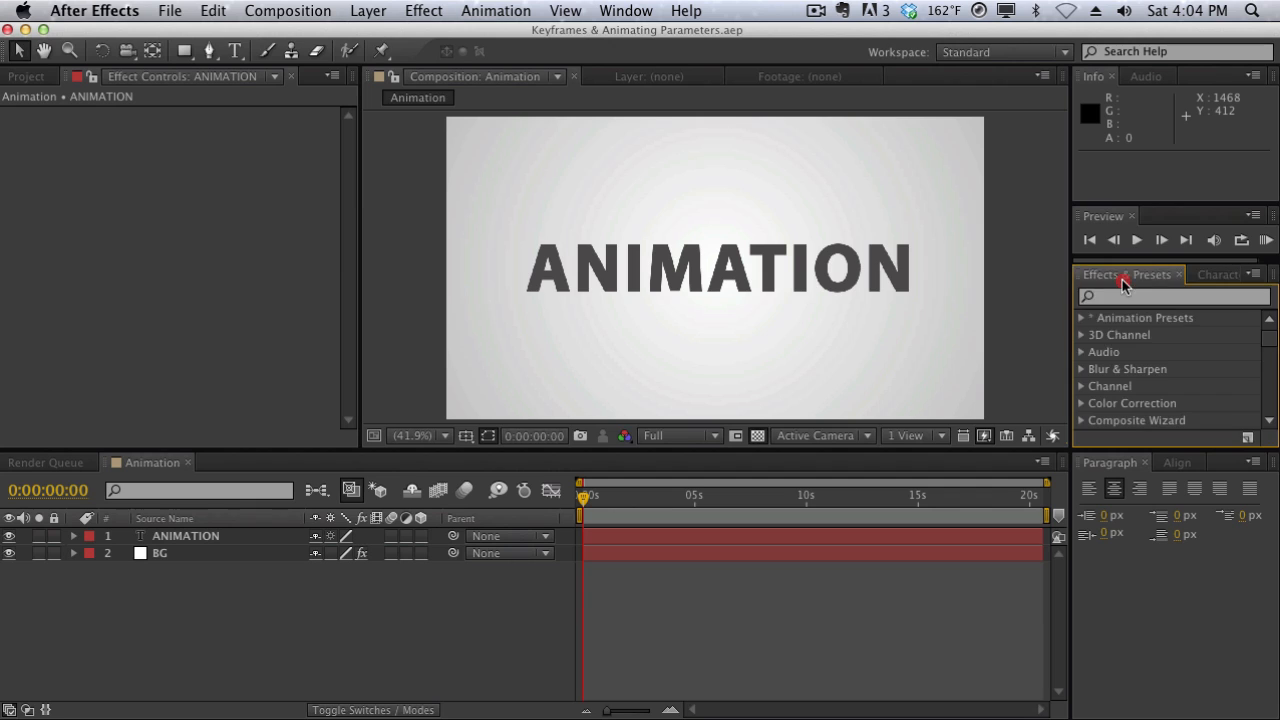
click(1122, 297)
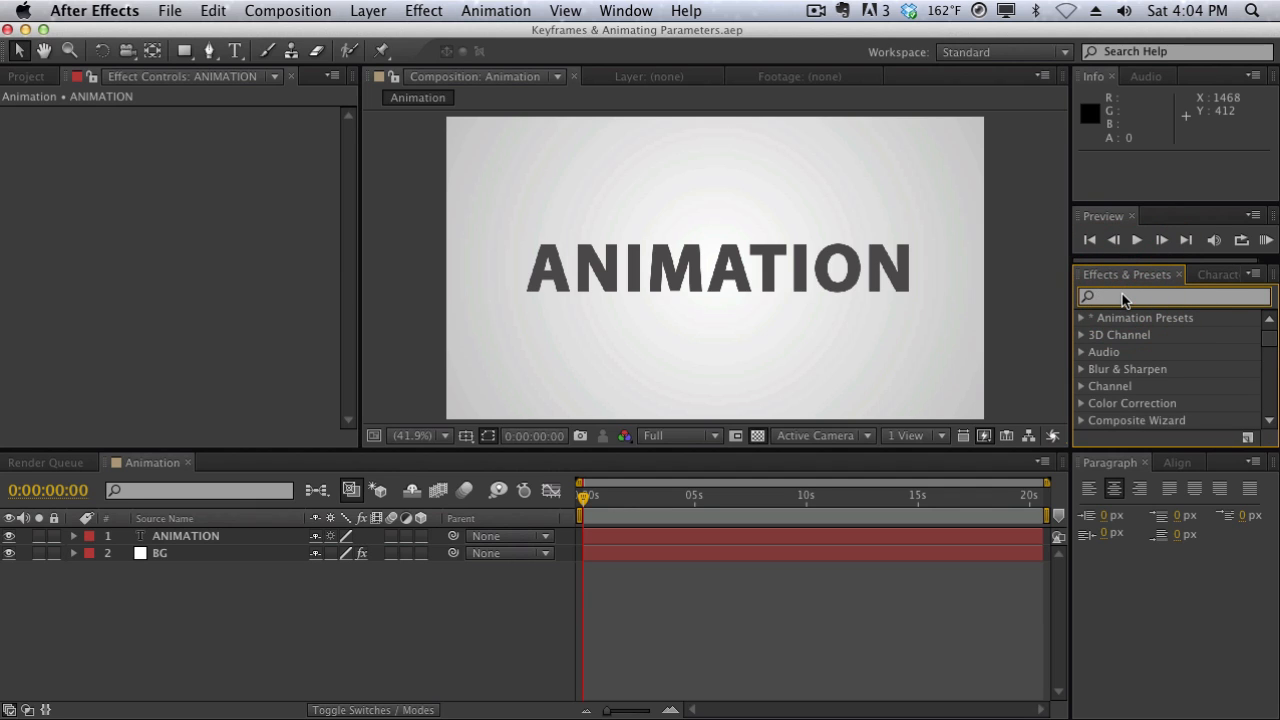
text(pixel)
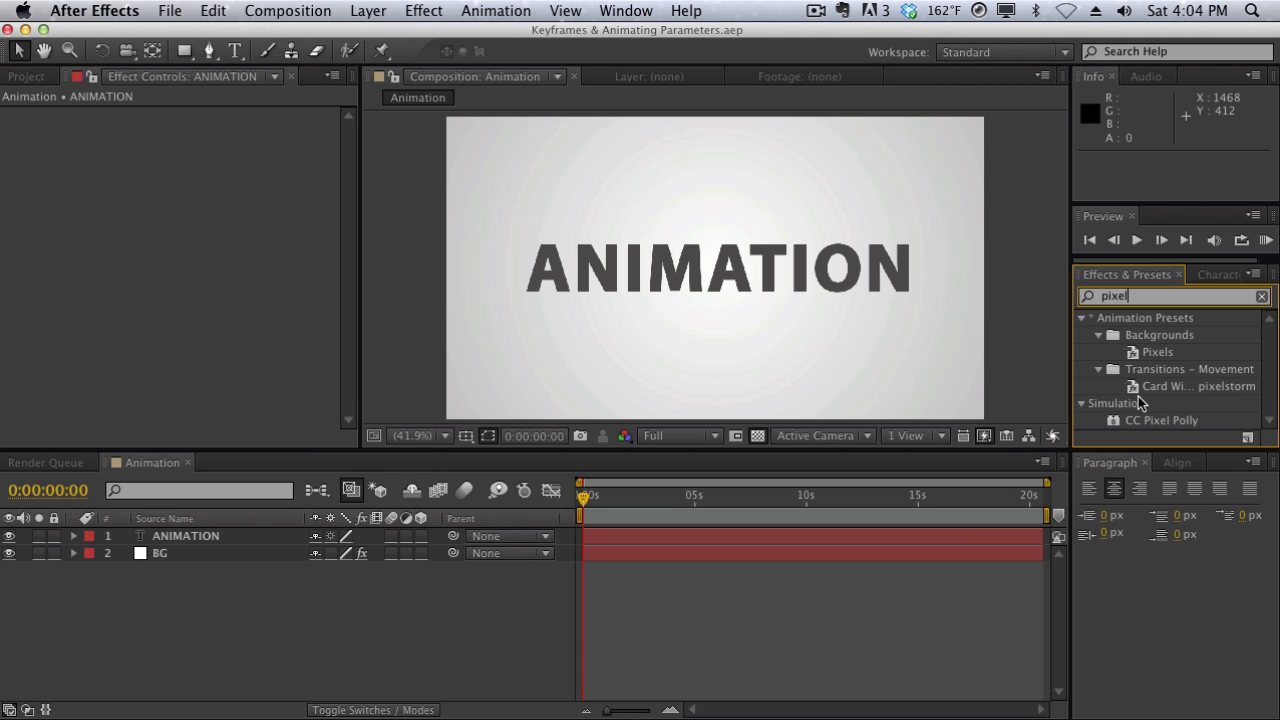
drag(1150, 387, 810, 281)
click(582, 498)
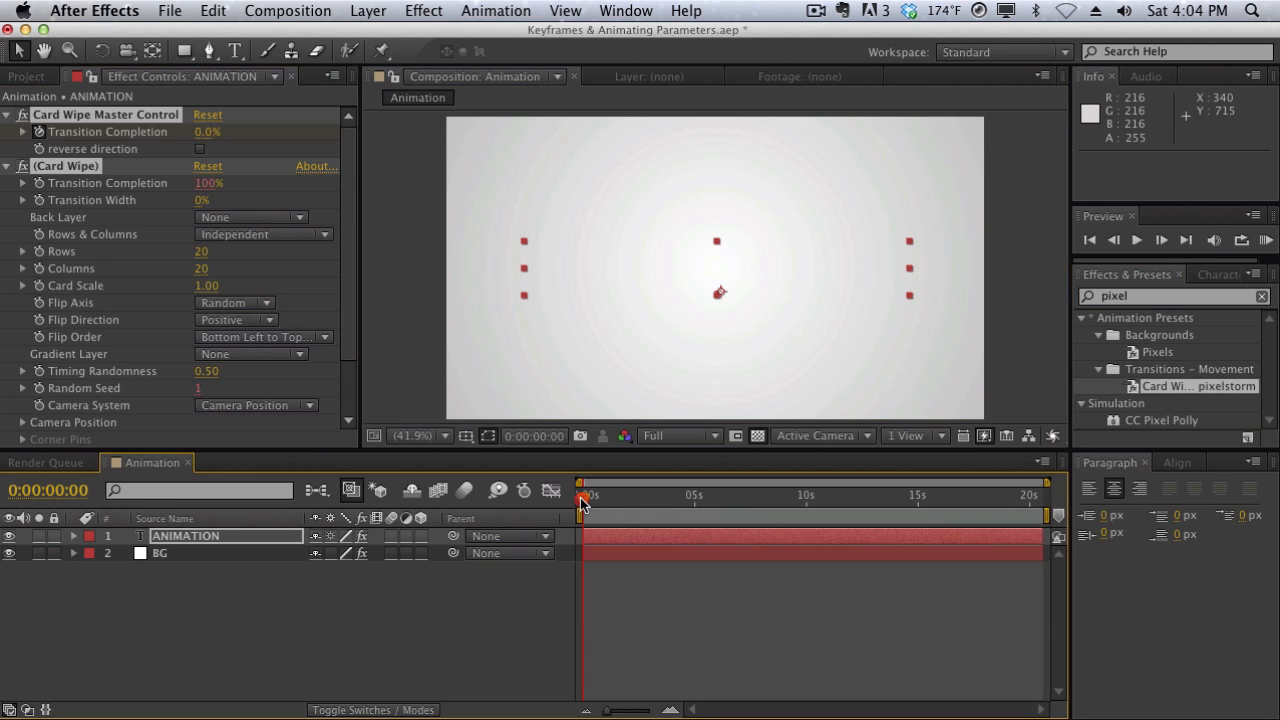
drag(582, 498, 639, 497)
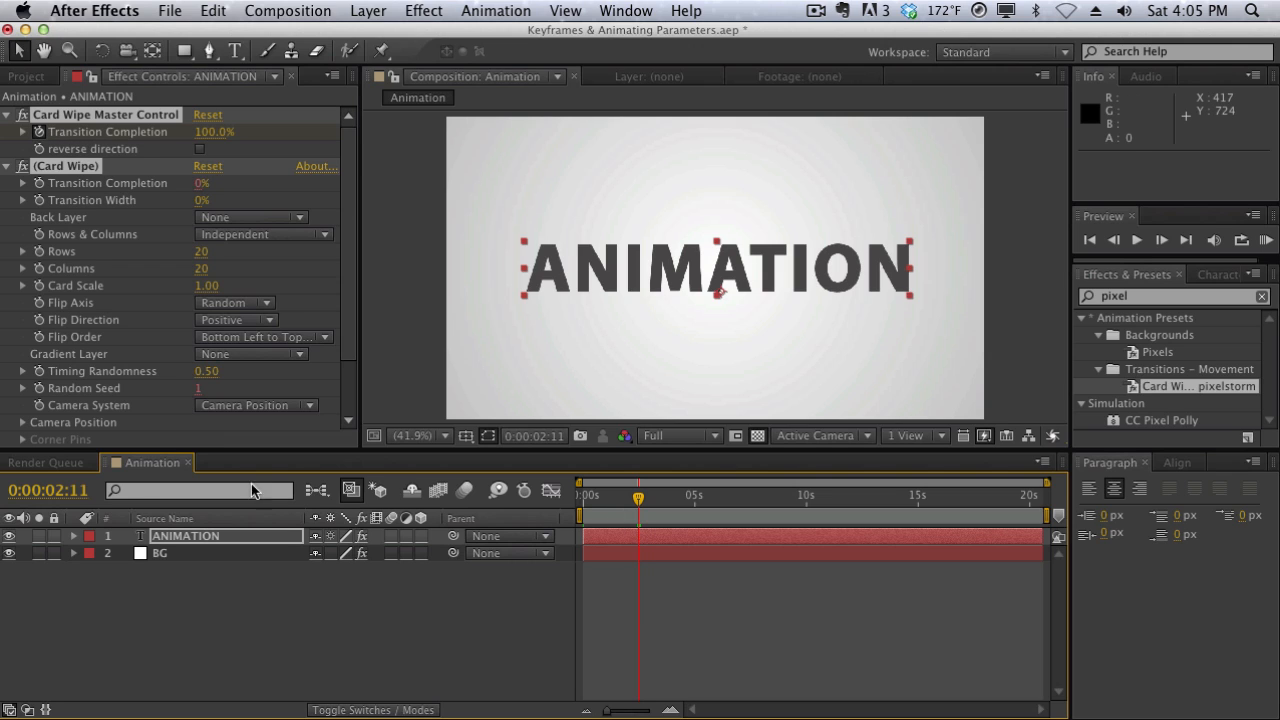
Reveal the ANIMATION layer's animated properties and collapse the Card Wipe group, leaving the master control's Transition Completion keyframes shown.
click(248, 537)
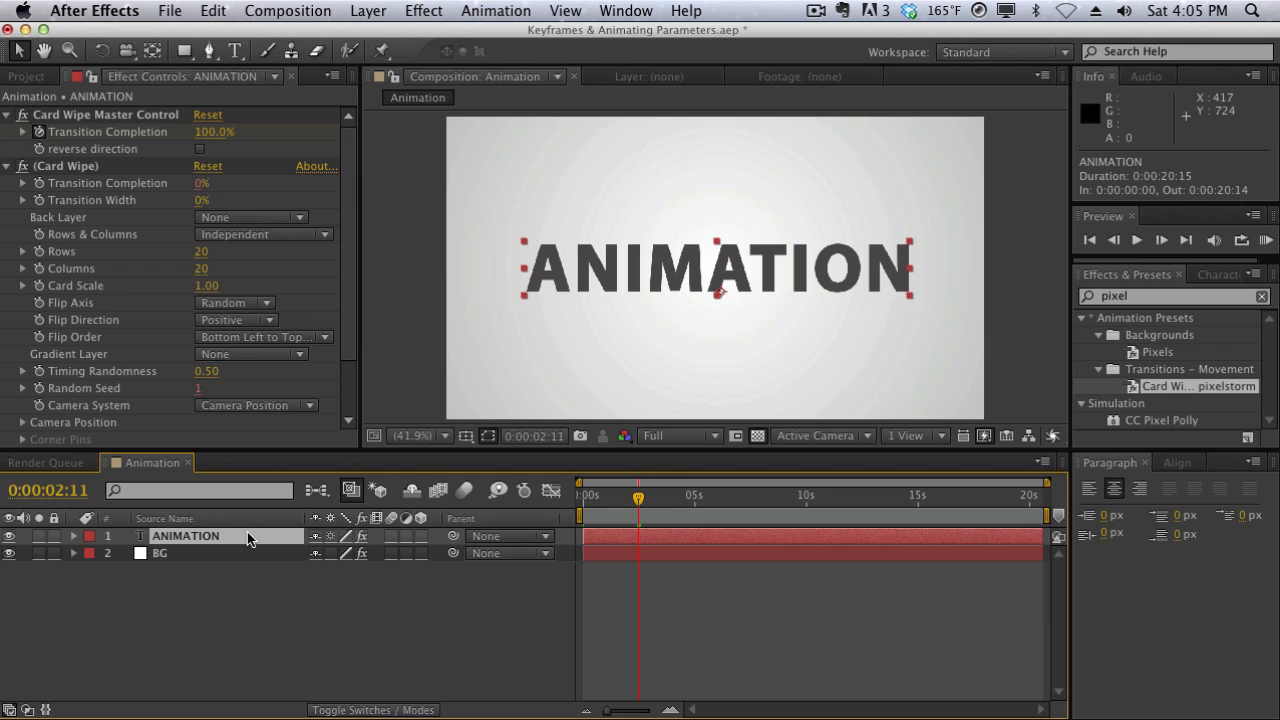
key(u)
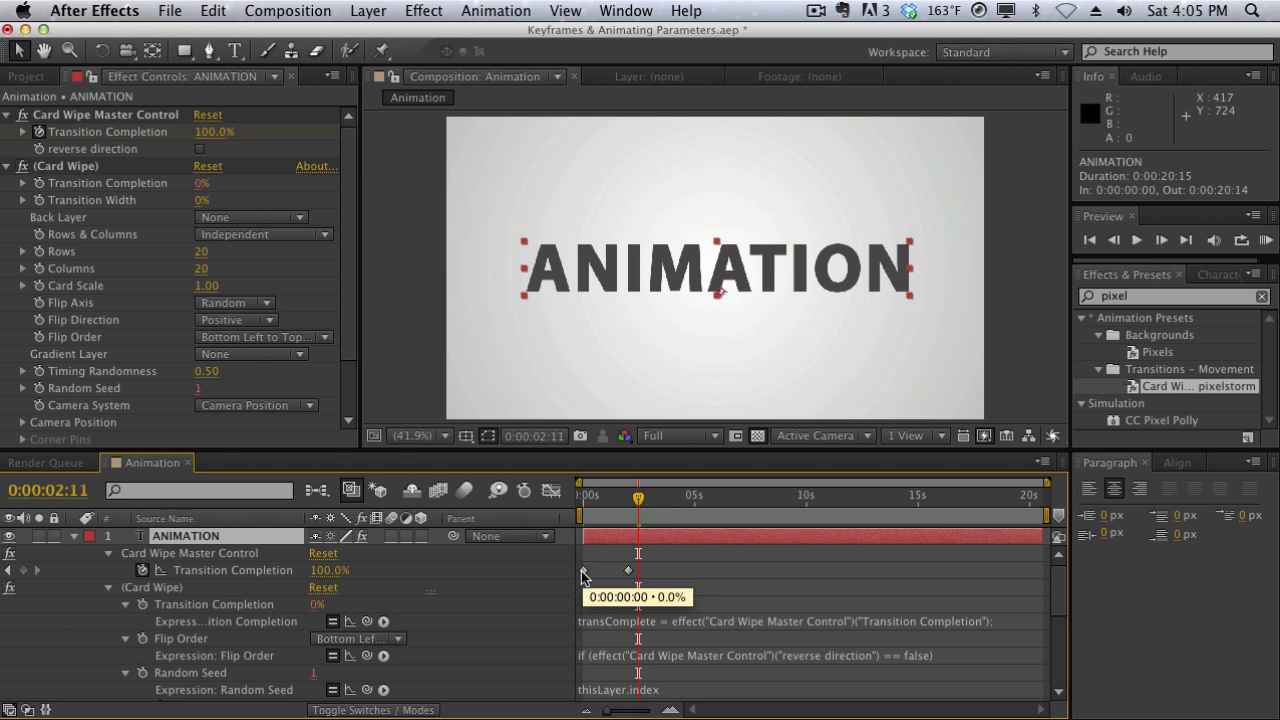
click(589, 498)
drag(589, 498, 582, 498)
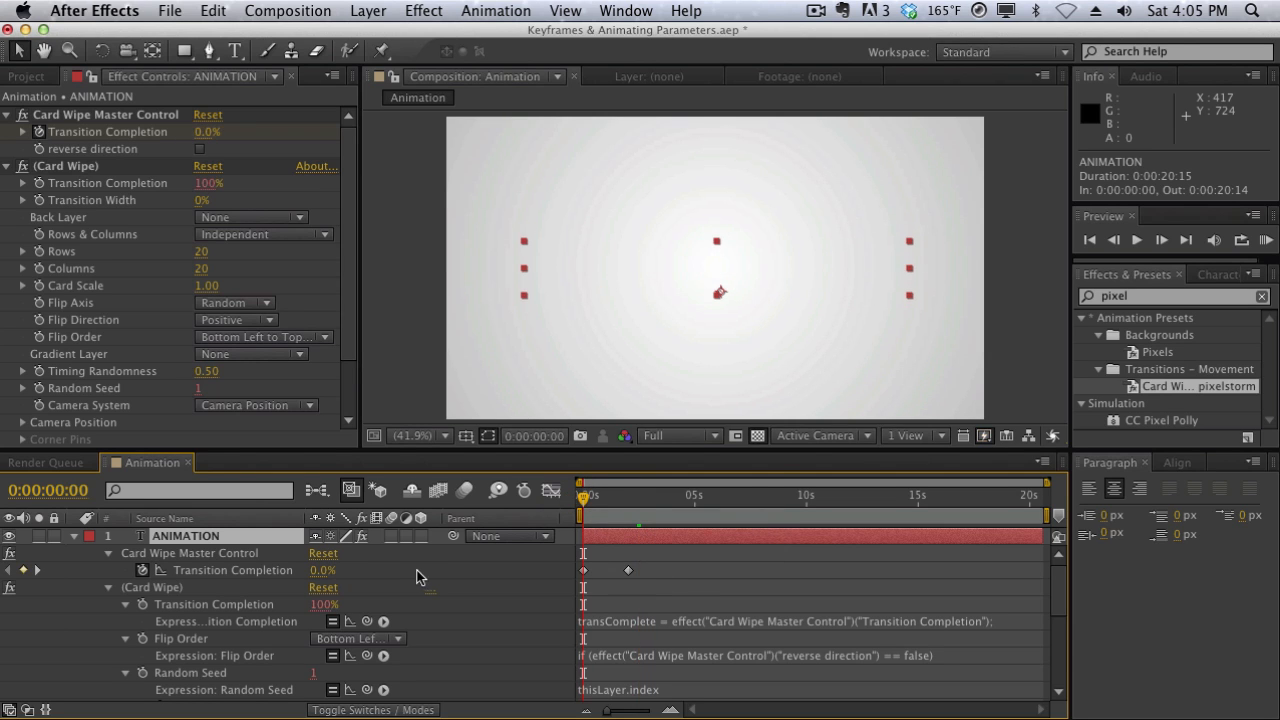
click(108, 590)
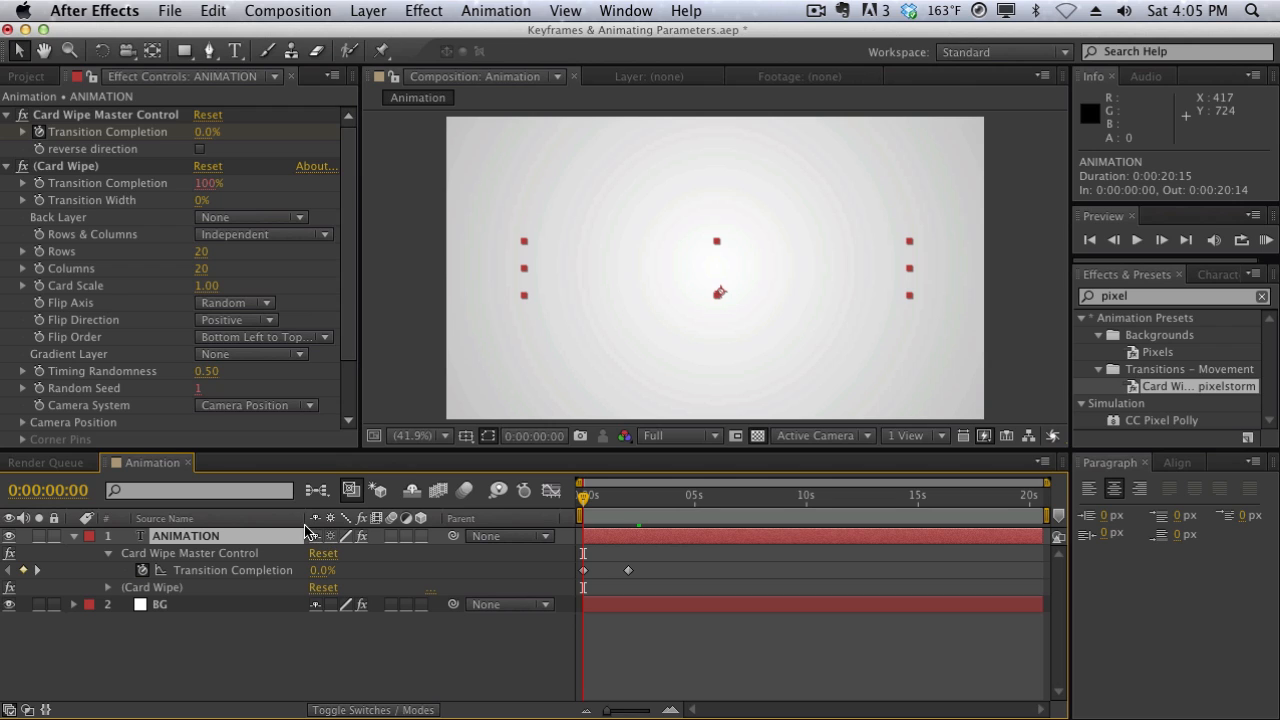
click(277, 571)
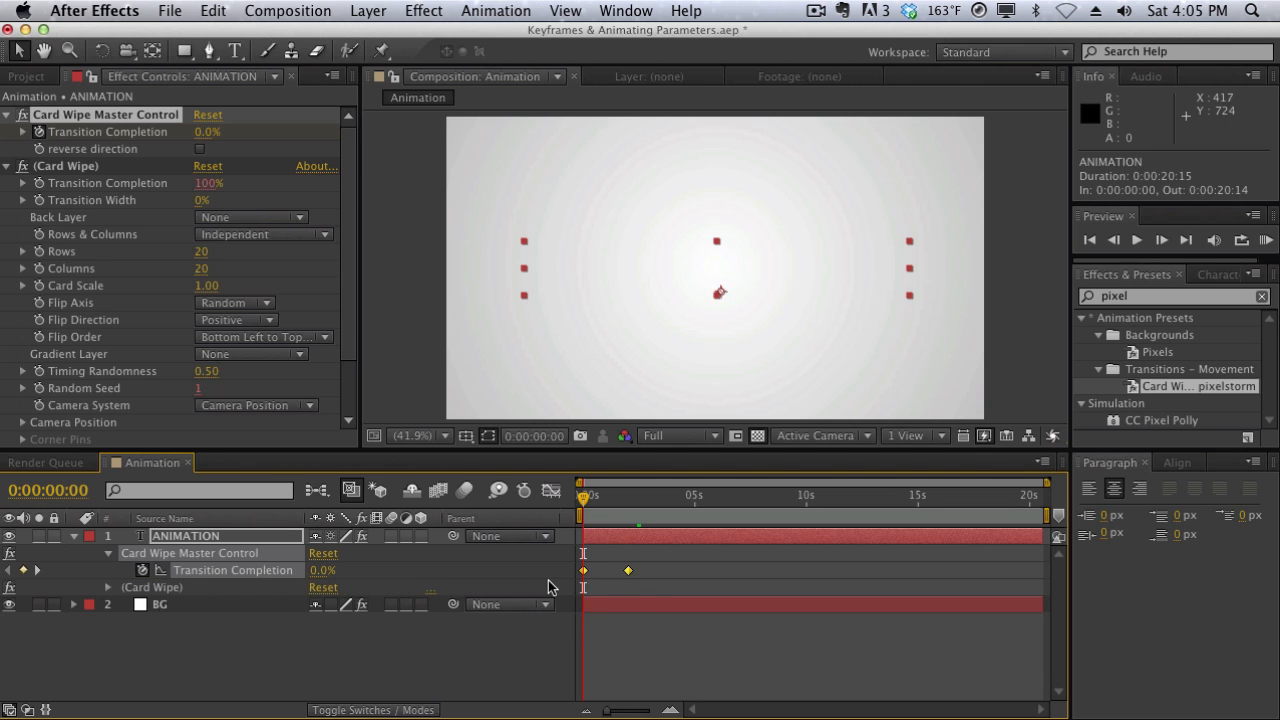
click(617, 584)
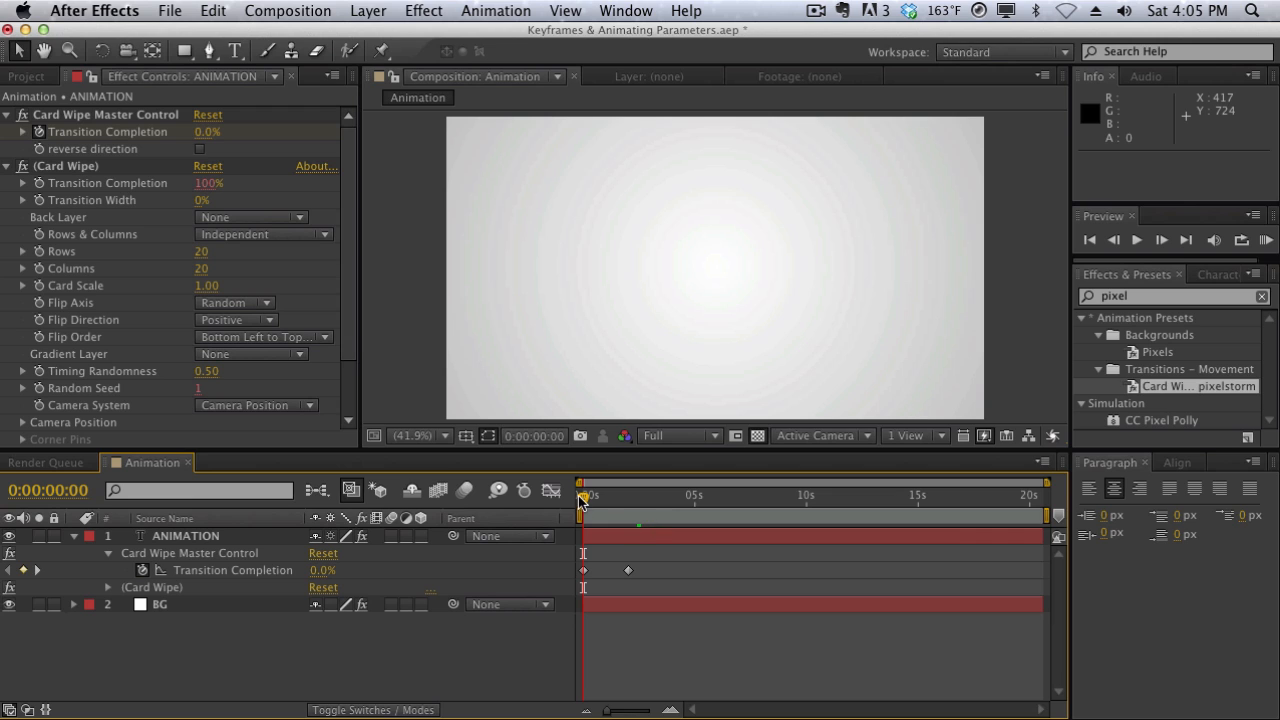
Scrub between the two Transition Completion keyframes to examine how the value and the text change over time.
drag(585, 500, 629, 500)
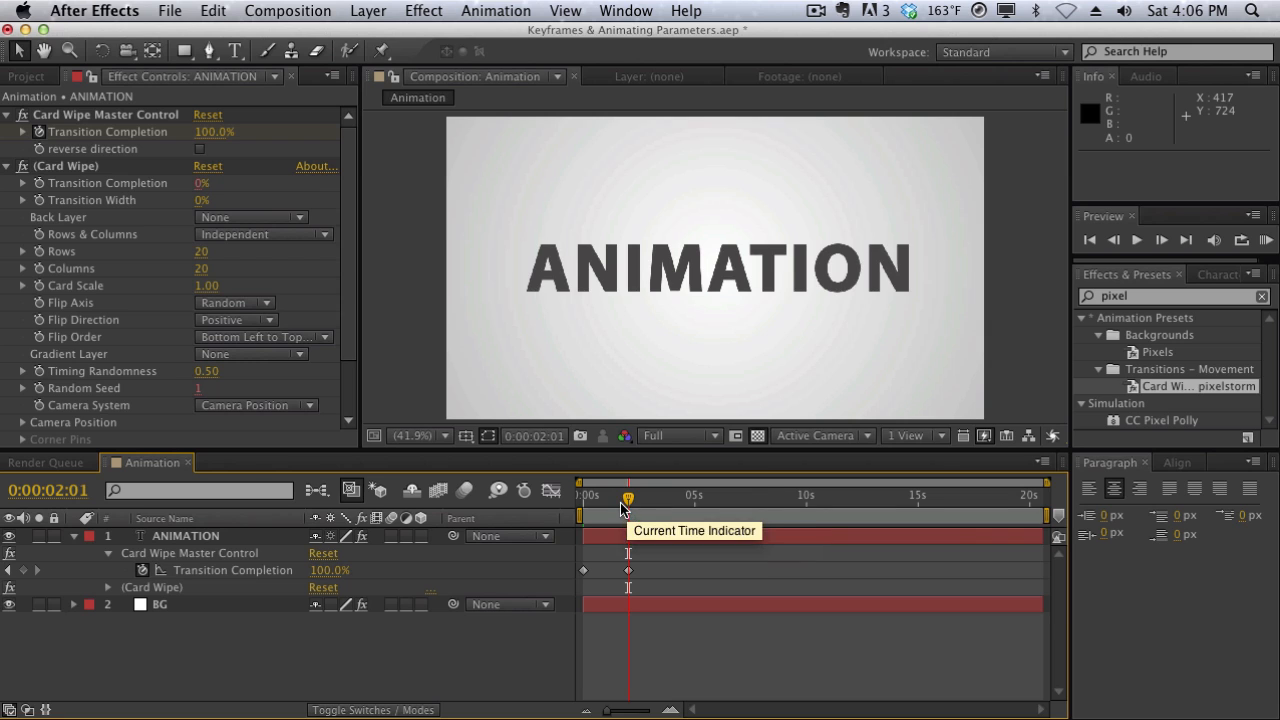
mouse_move(622, 508)
mouse_down()
mouse_move(583, 503)
mouse_move(628, 503)
mouse_up()
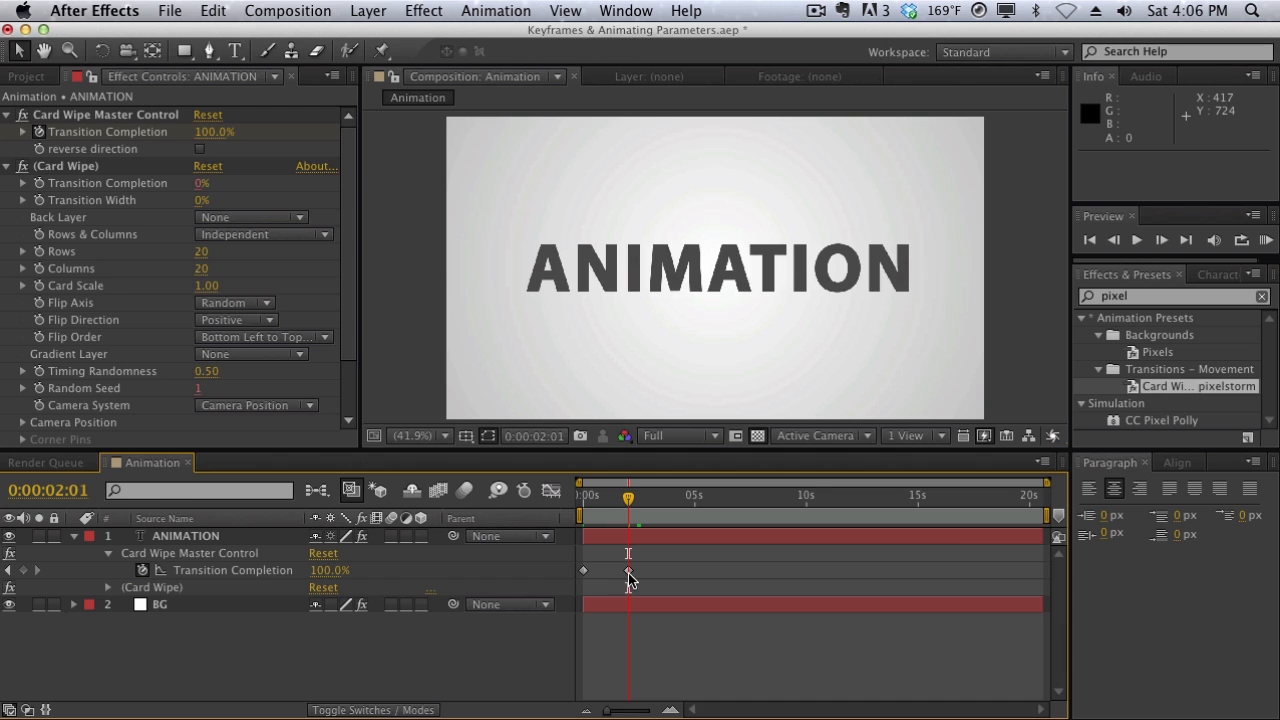
mouse_move(628, 503)
mouse_down()
mouse_move(578, 503)
mouse_move(605, 500)
mouse_up()
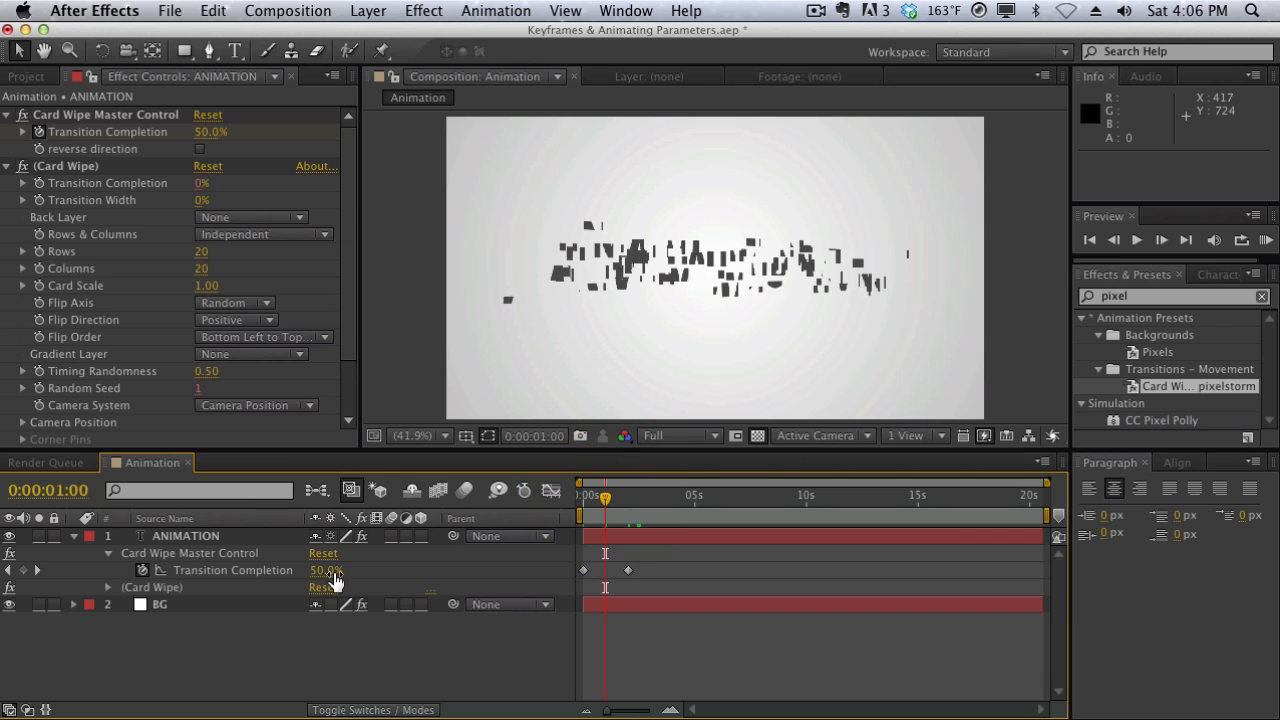
click(608, 501)
drag(608, 503, 616, 501)
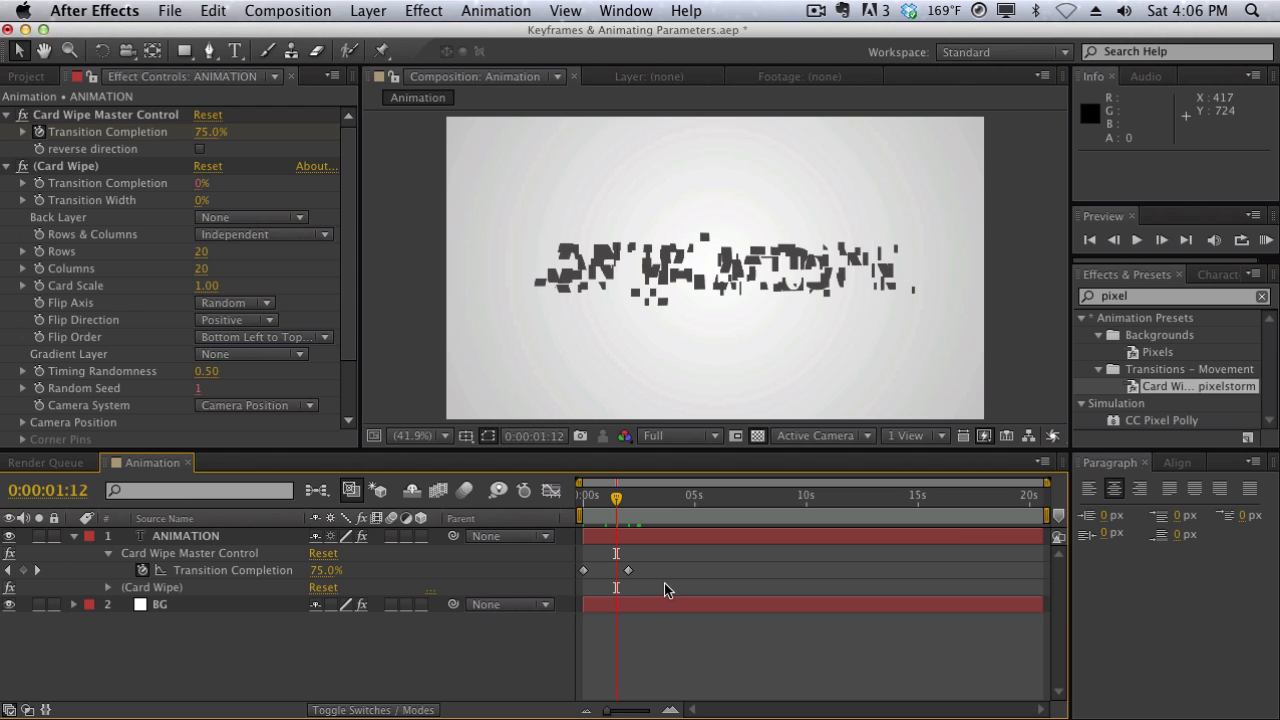
click(612, 507)
drag(612, 507, 600, 508)
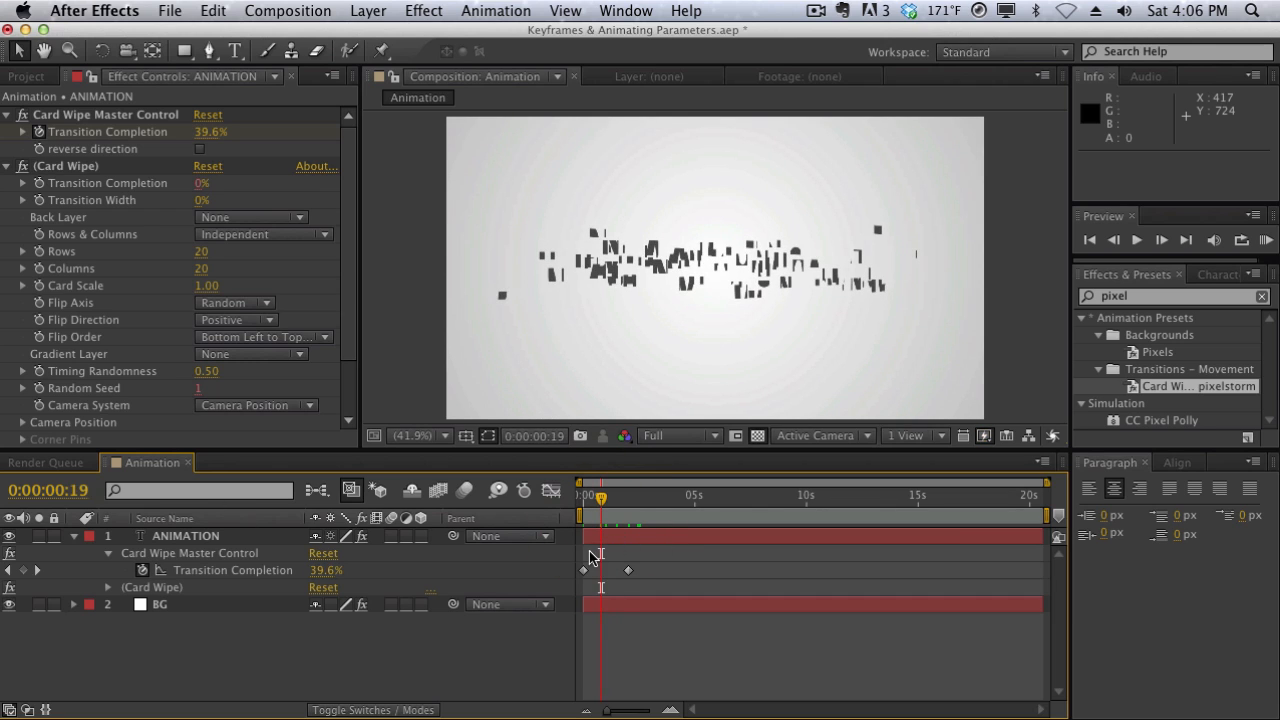
drag(591, 503, 576, 497)
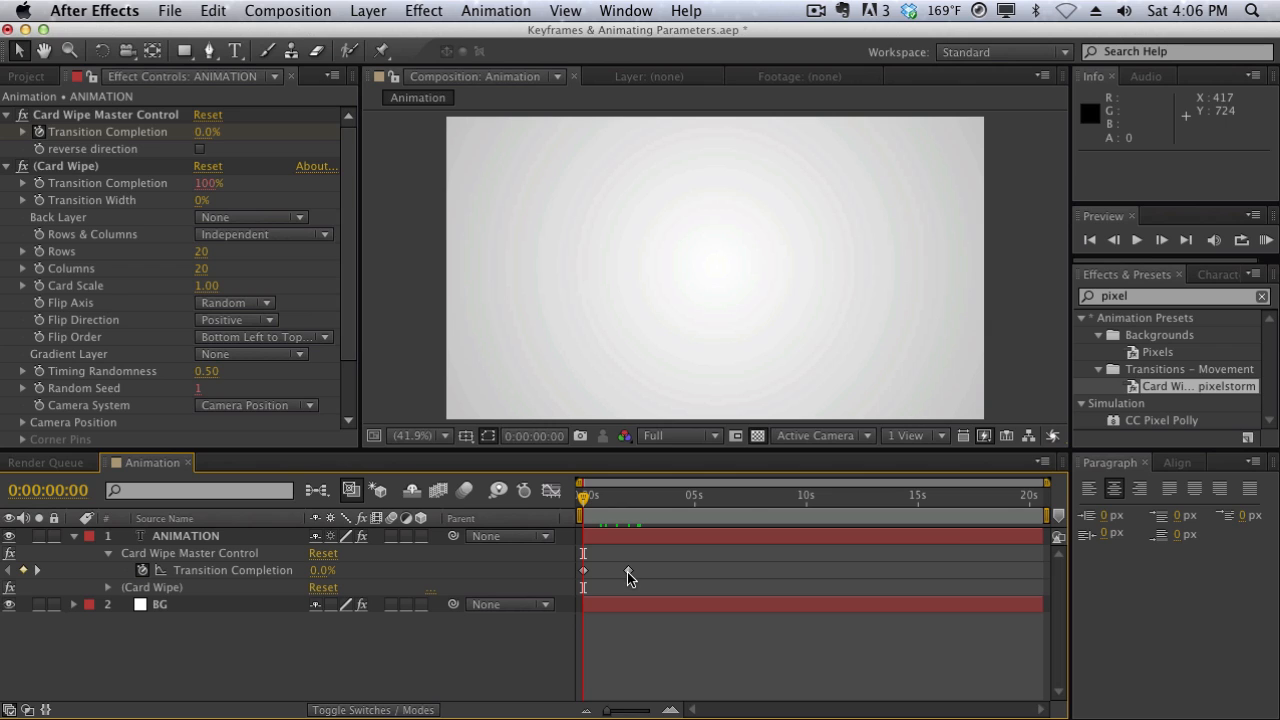
Move the second Transition Completion keyframe to 0:00:10:07 and preview the slower transition.
drag(627, 572, 811, 592)
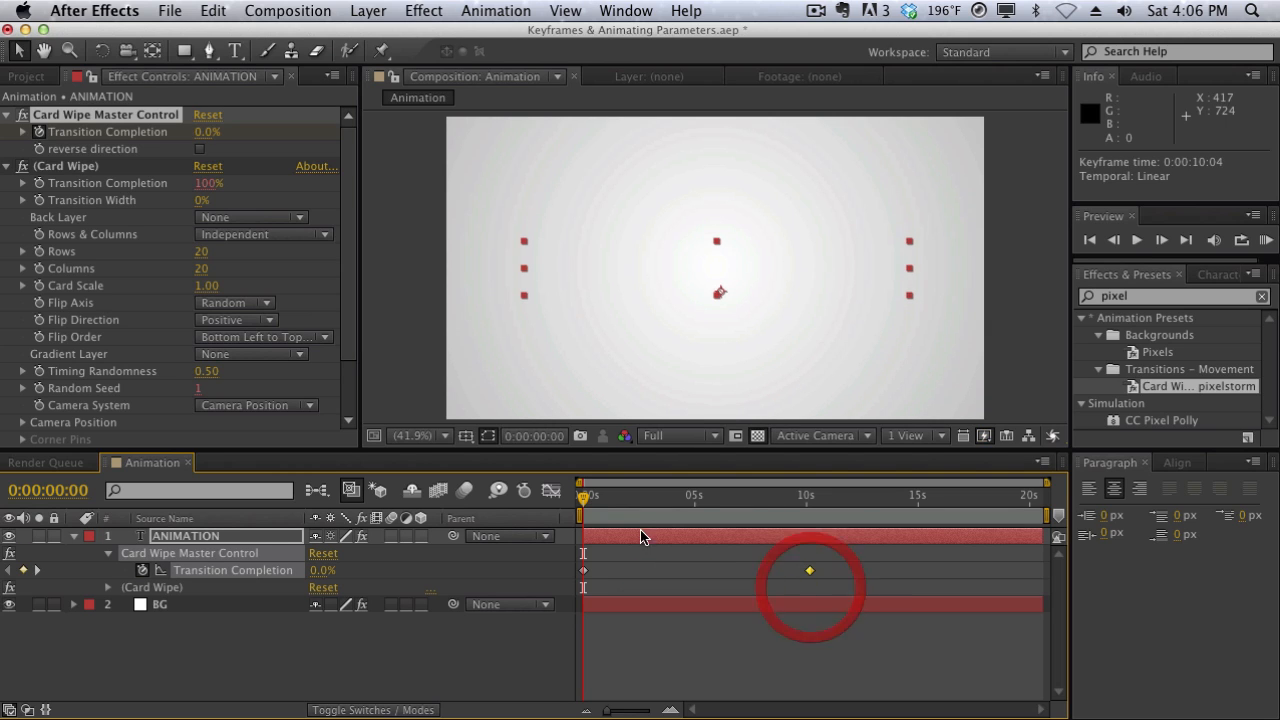
drag(584, 499, 812, 513)
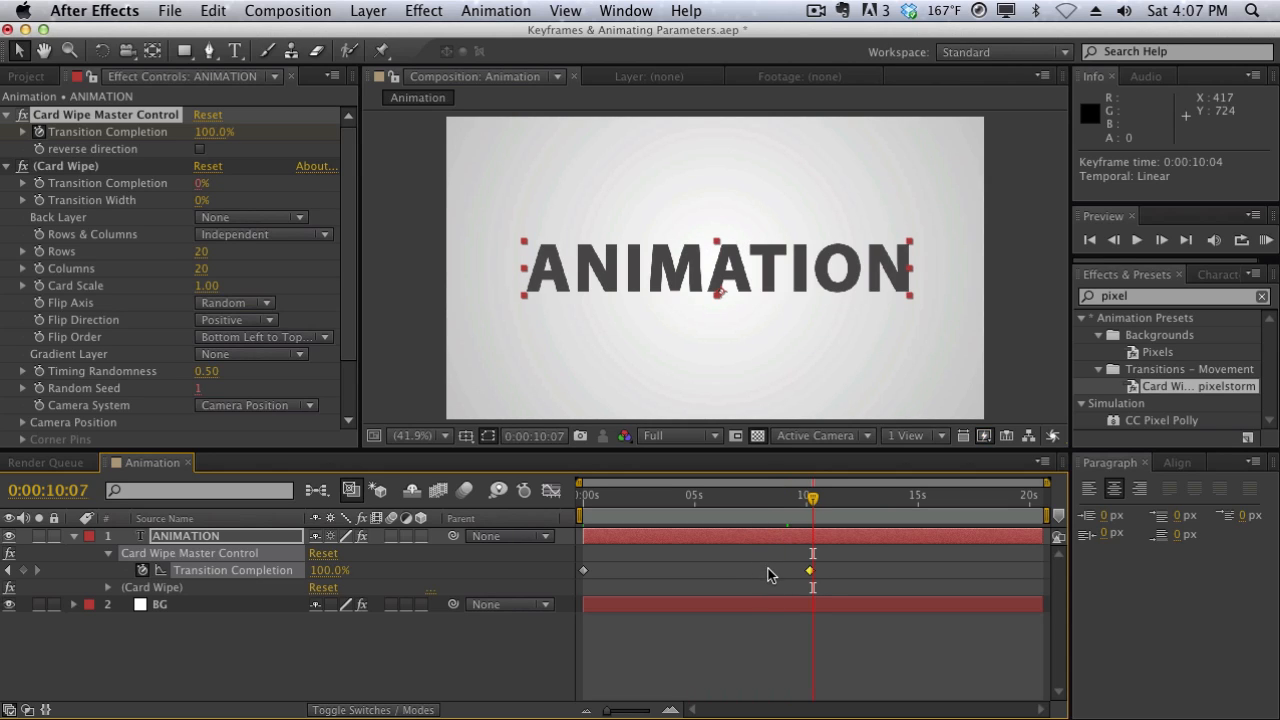
mouse_move(812, 579)
mouse_down()
mouse_move(694, 580)
mouse_move(813, 580)
mouse_up()
Delete both Transition Completion keyframes and scrub the timeline to check the text without animation.
drag(837, 567, 581, 597)
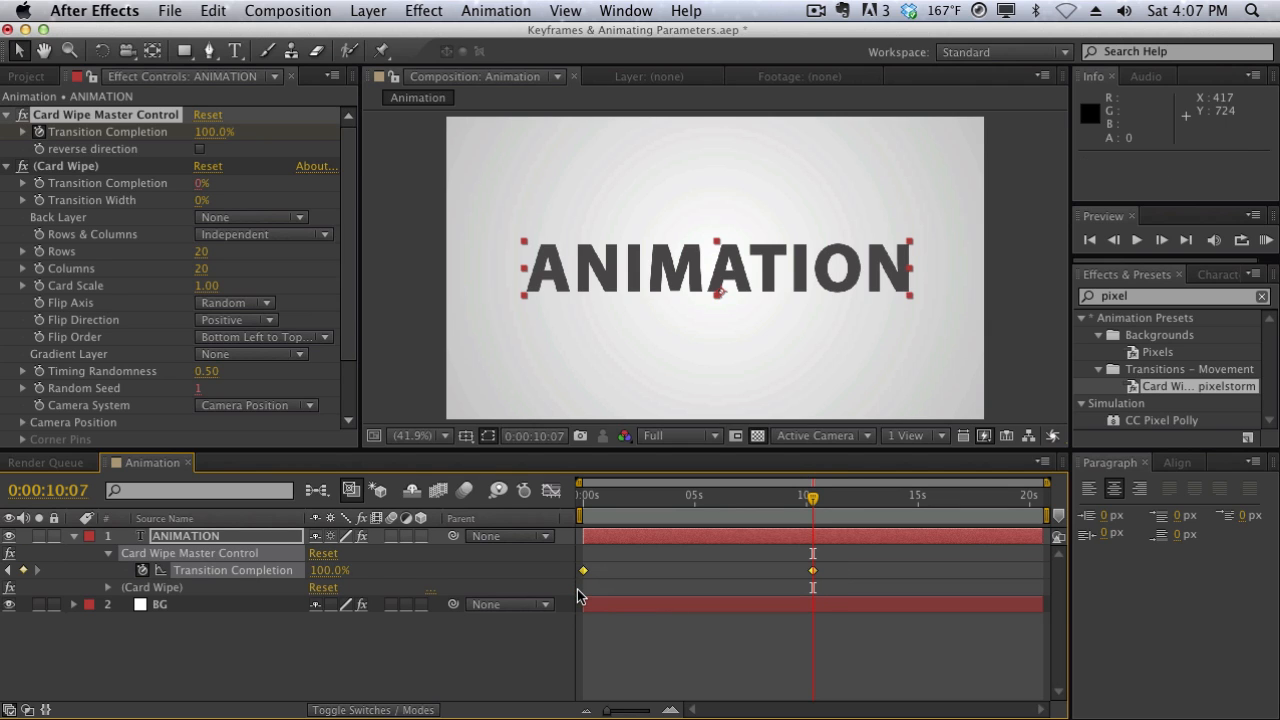
key(Delete)
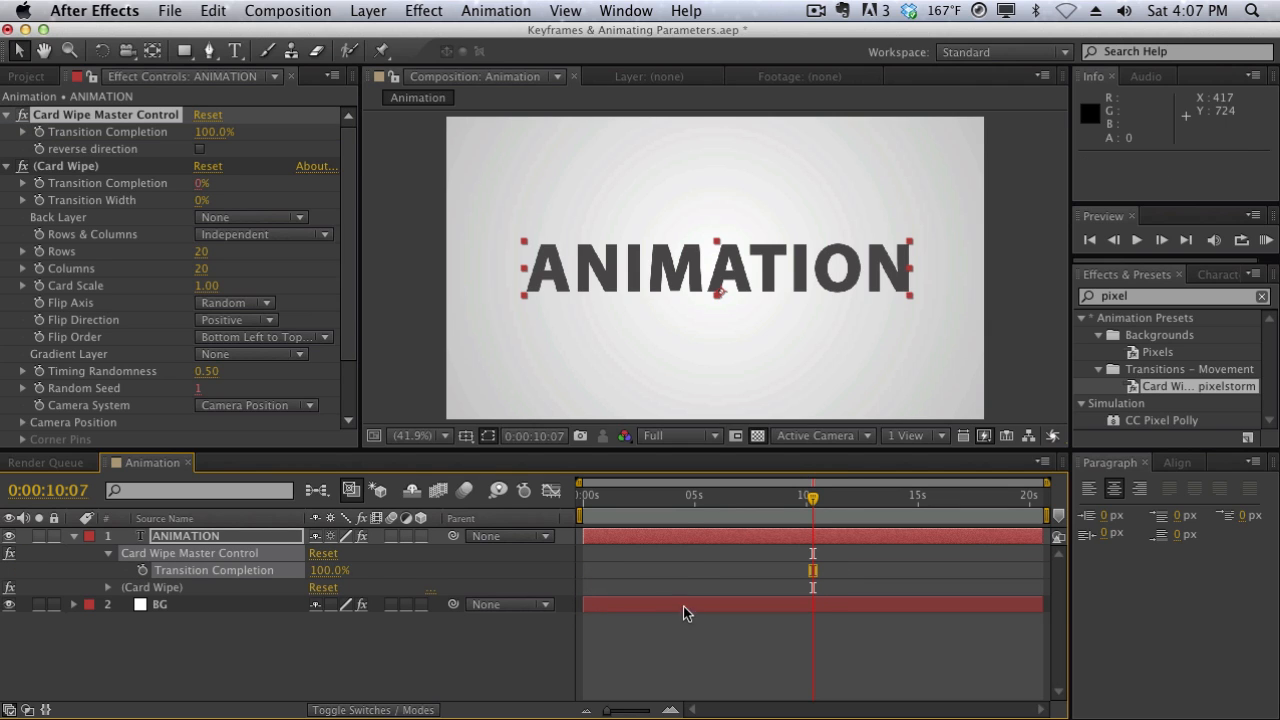
drag(688, 497, 767, 497)
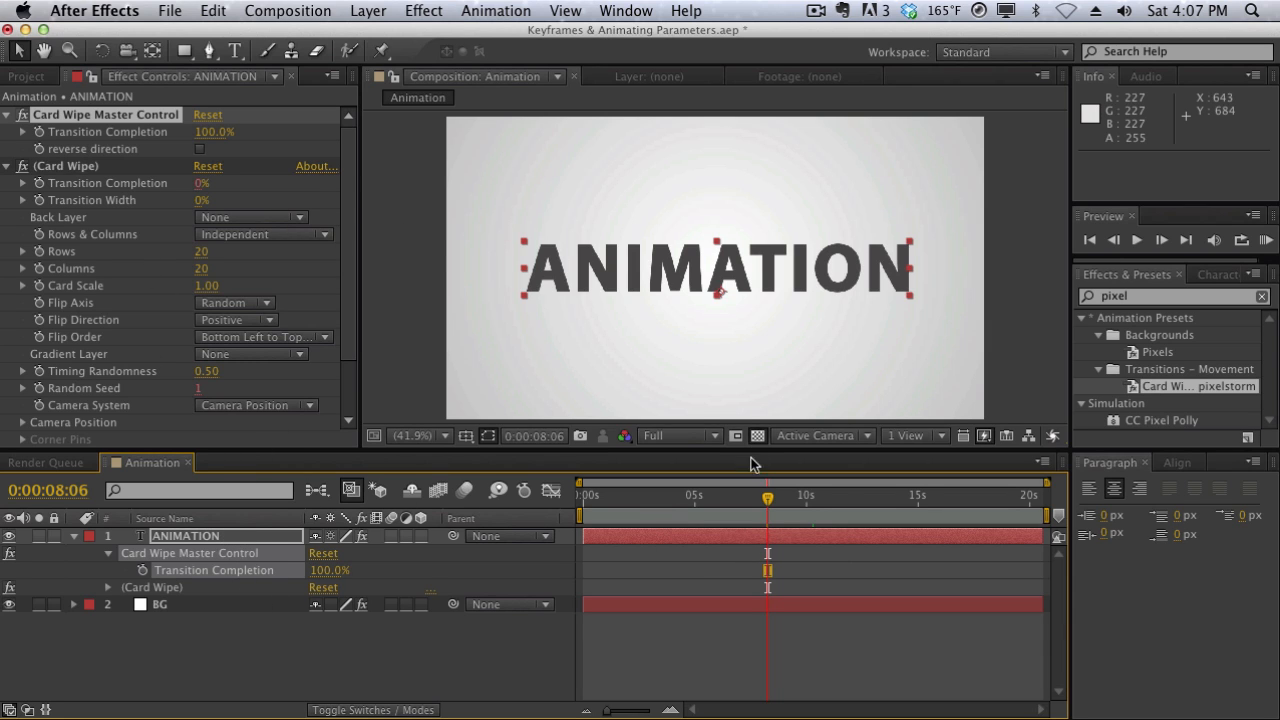
Collapse the Card Wipe effect settings and turn on keyframing for the master control's Transition Completion at 0:00:00:00 with 100%.
drag(752, 500, 584, 505)
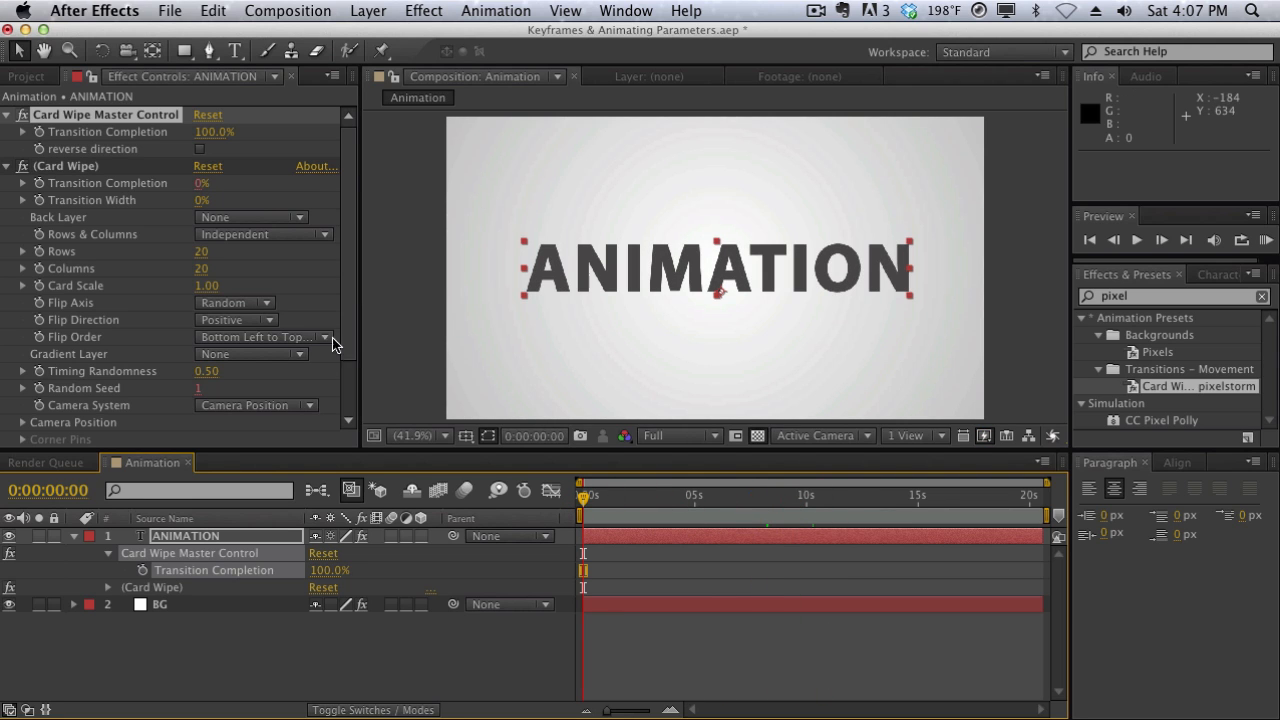
click(8, 167)
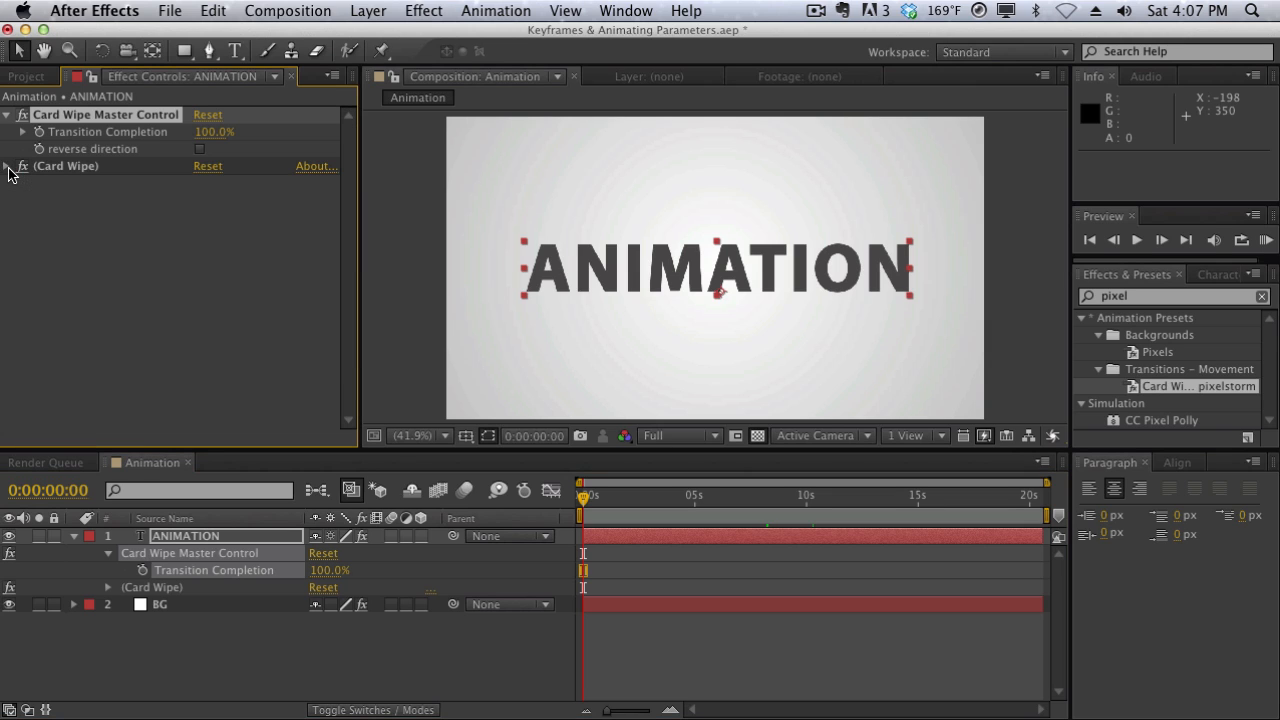
click(131, 184)
click(116, 119)
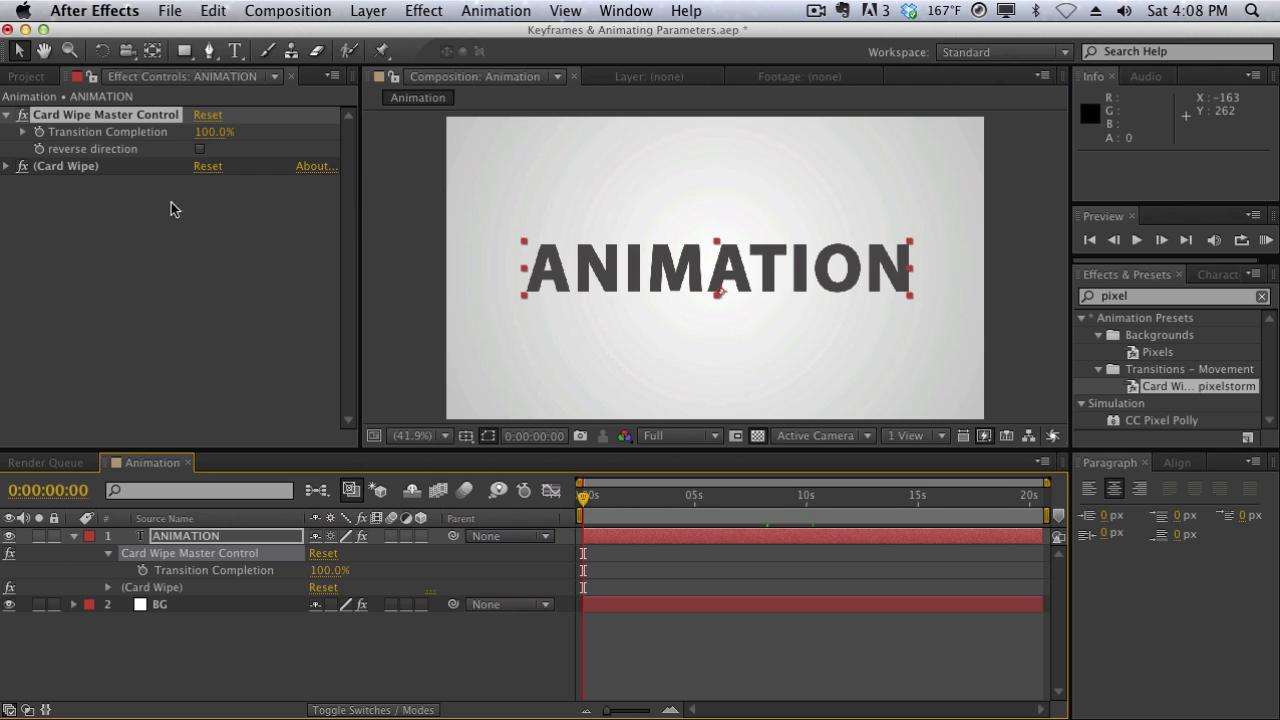
click(40, 132)
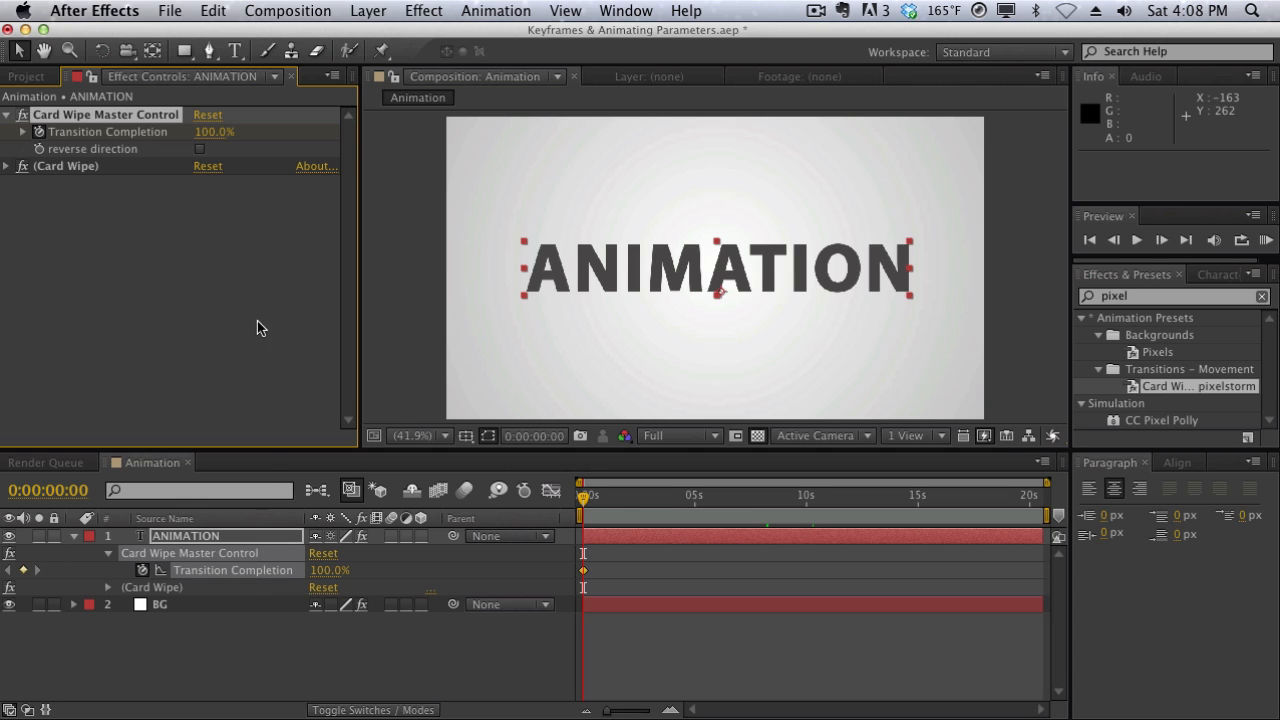
click(185, 272)
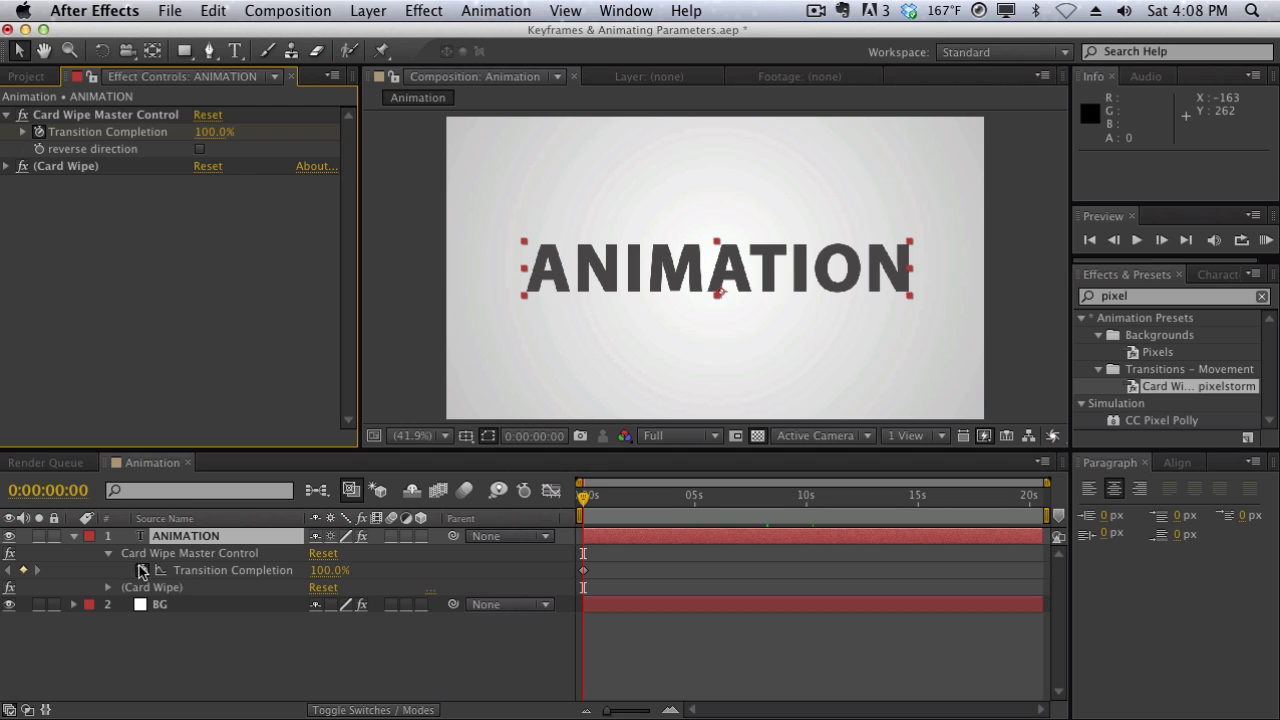
Collapse the ANIMATION layer, reveal only its animated properties again and fold up the Card Wipe group.
click(76, 539)
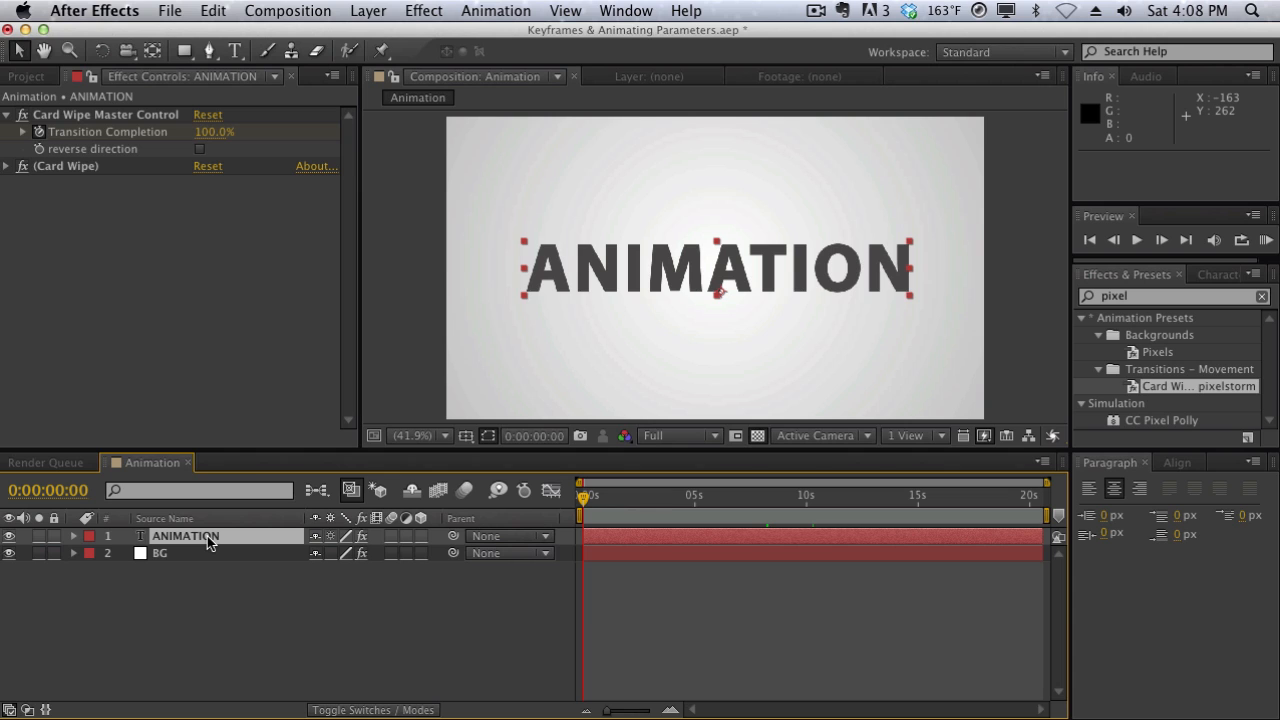
key(u)
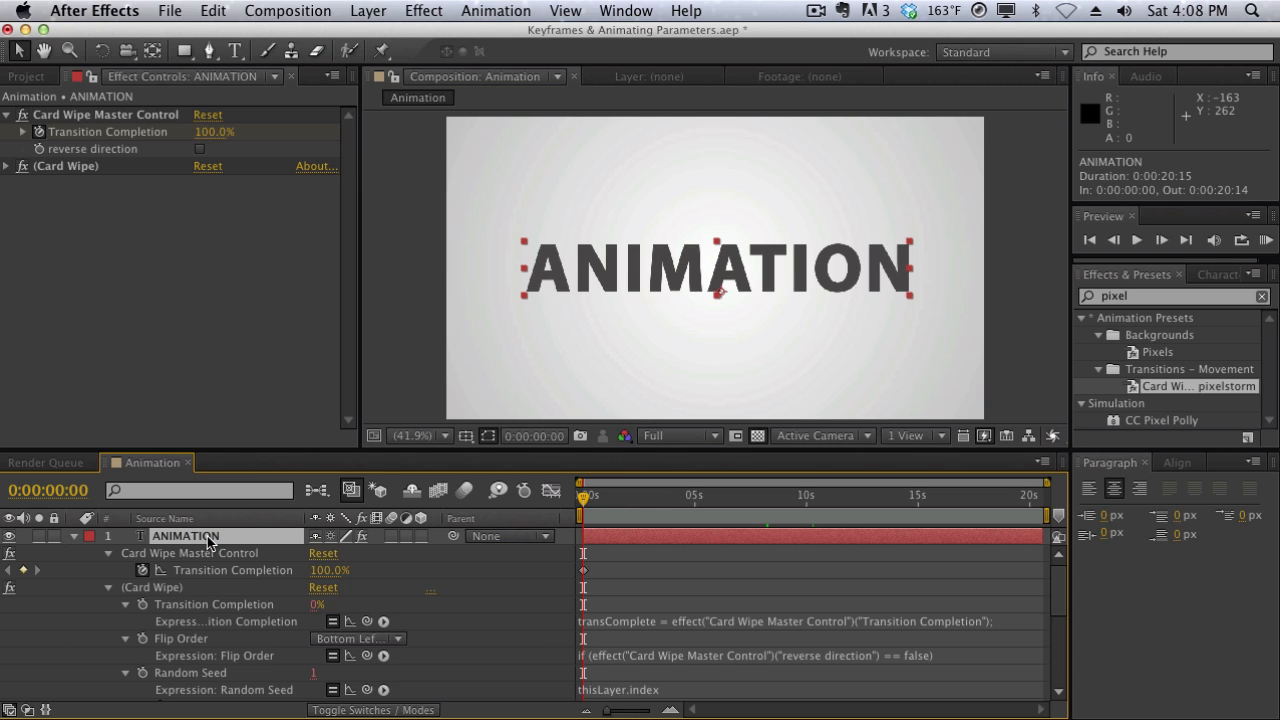
click(108, 588)
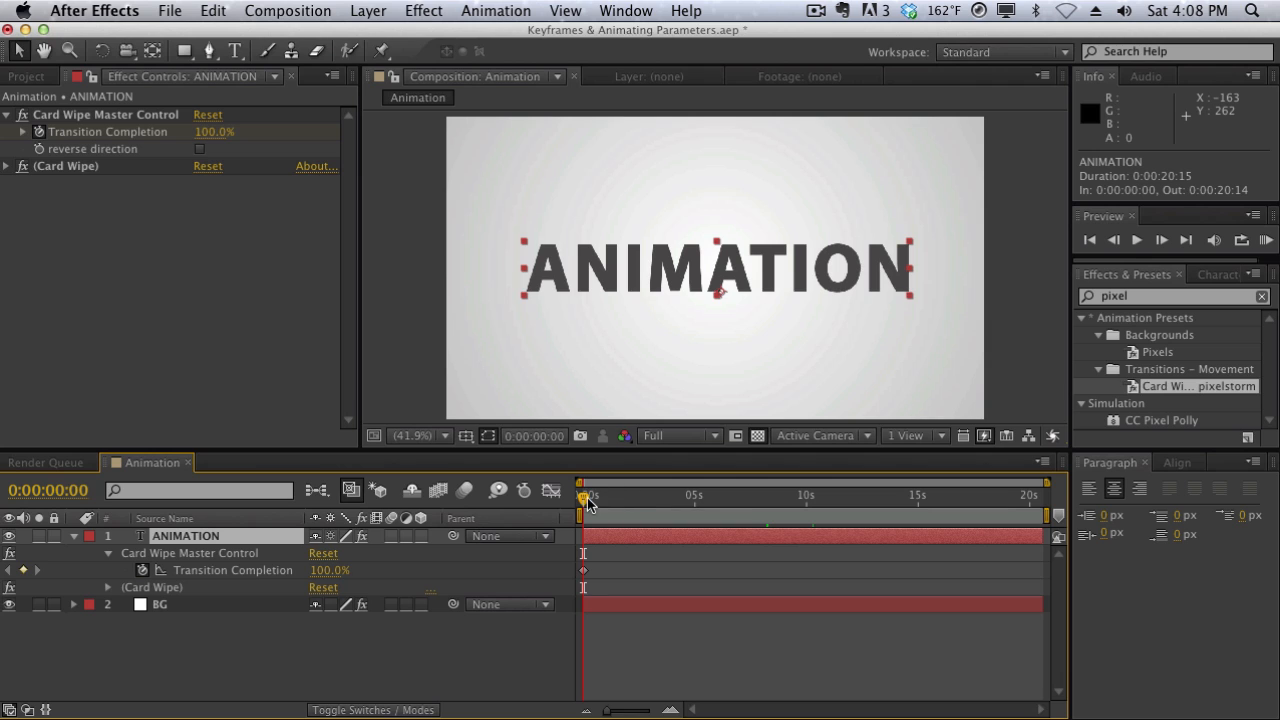
Add a Transition Completion keyframe at 0:00:10:00 with a value of 0% and return to the start of the timeline.
drag(590, 497, 807, 496)
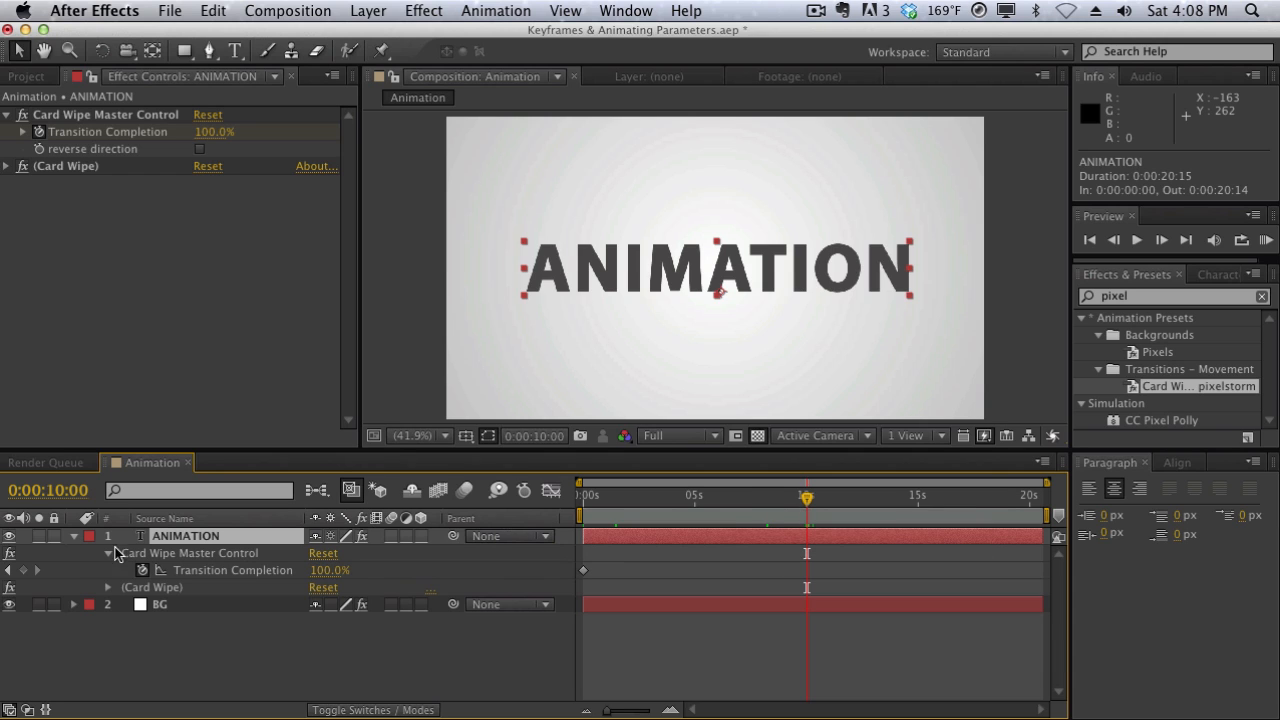
click(24, 571)
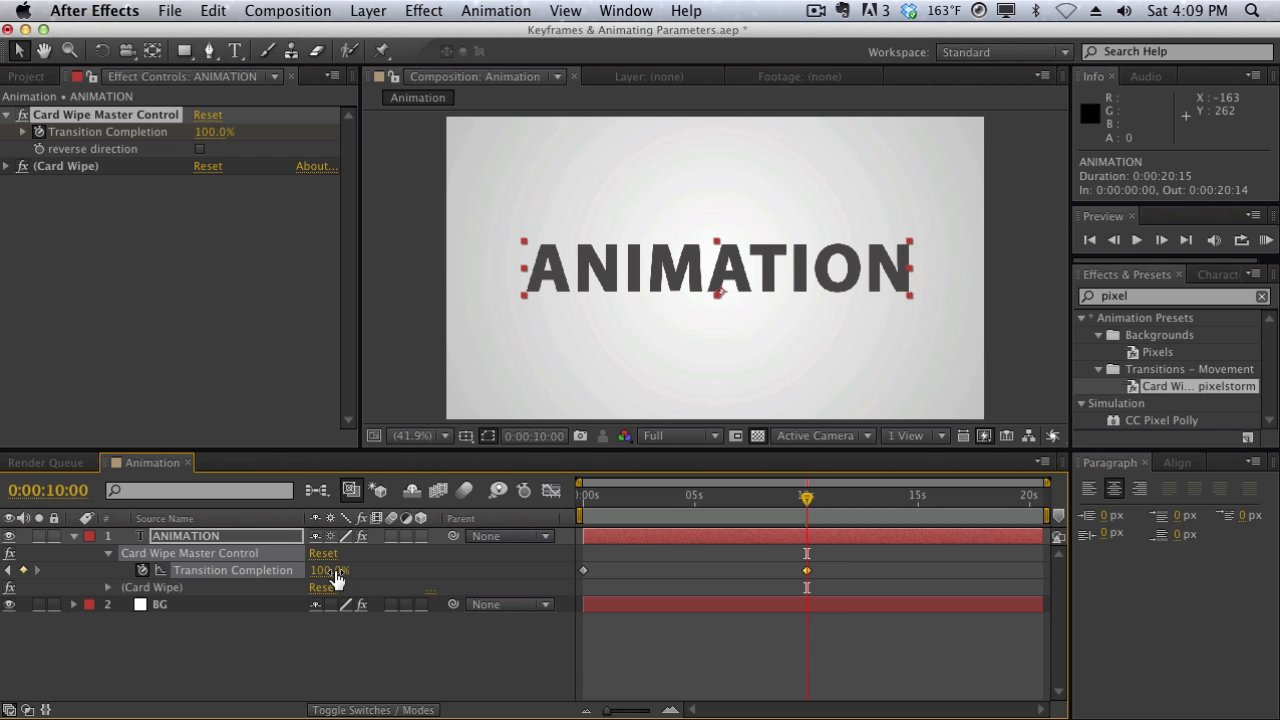
click(330, 570)
text(0)
key(Return)
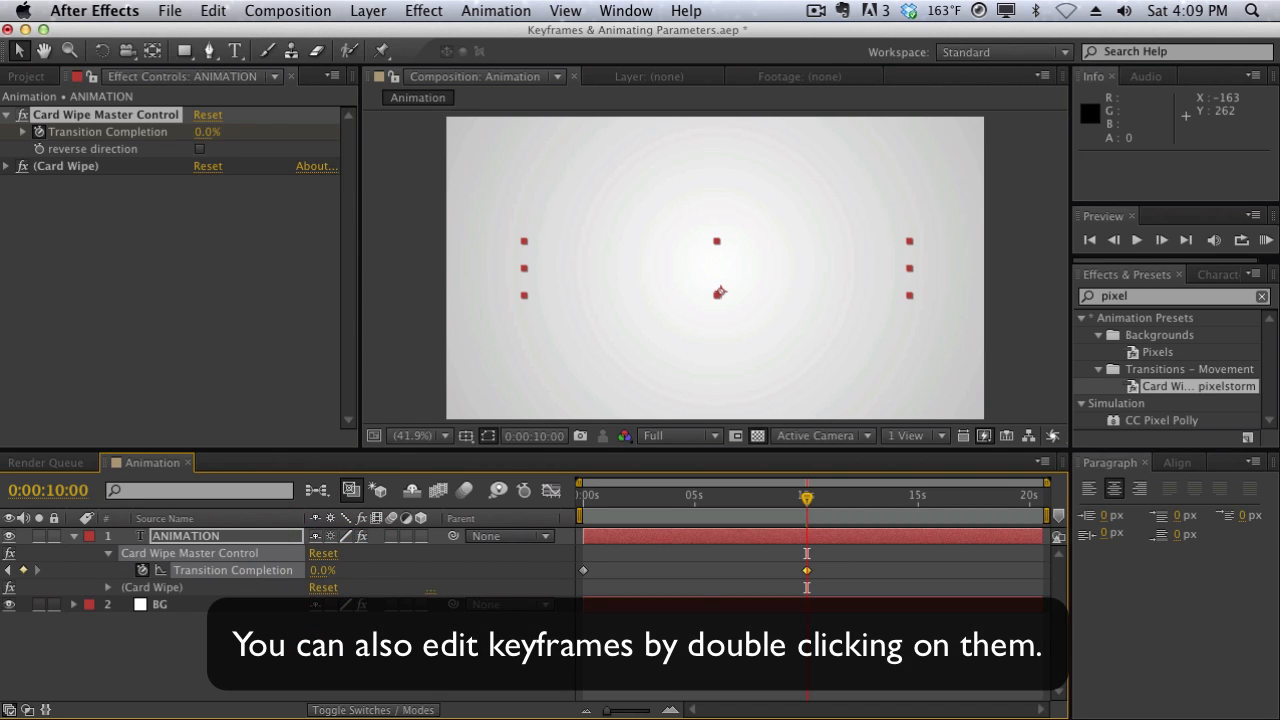
drag(687, 501, 549, 494)
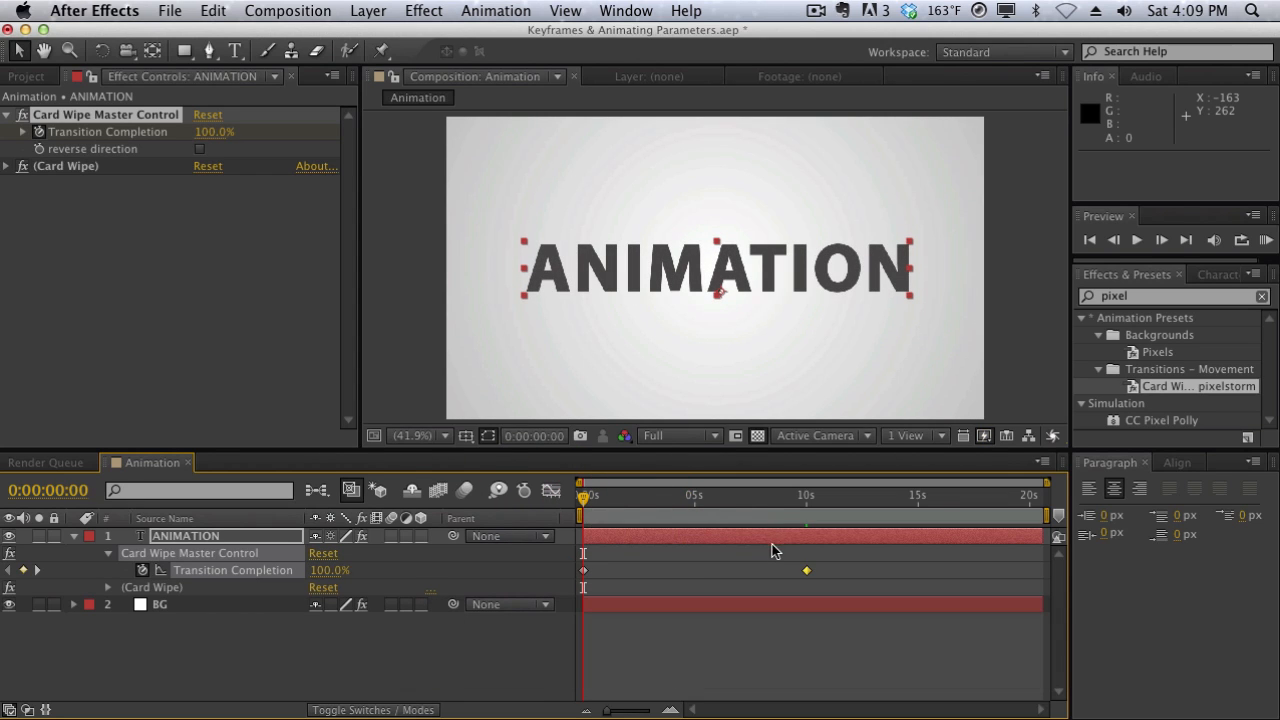
Scrub through the first five seconds of the timeline to preview the pixelstorm transition between the two keyframes.
click(586, 498)
drag(586, 500, 694, 499)
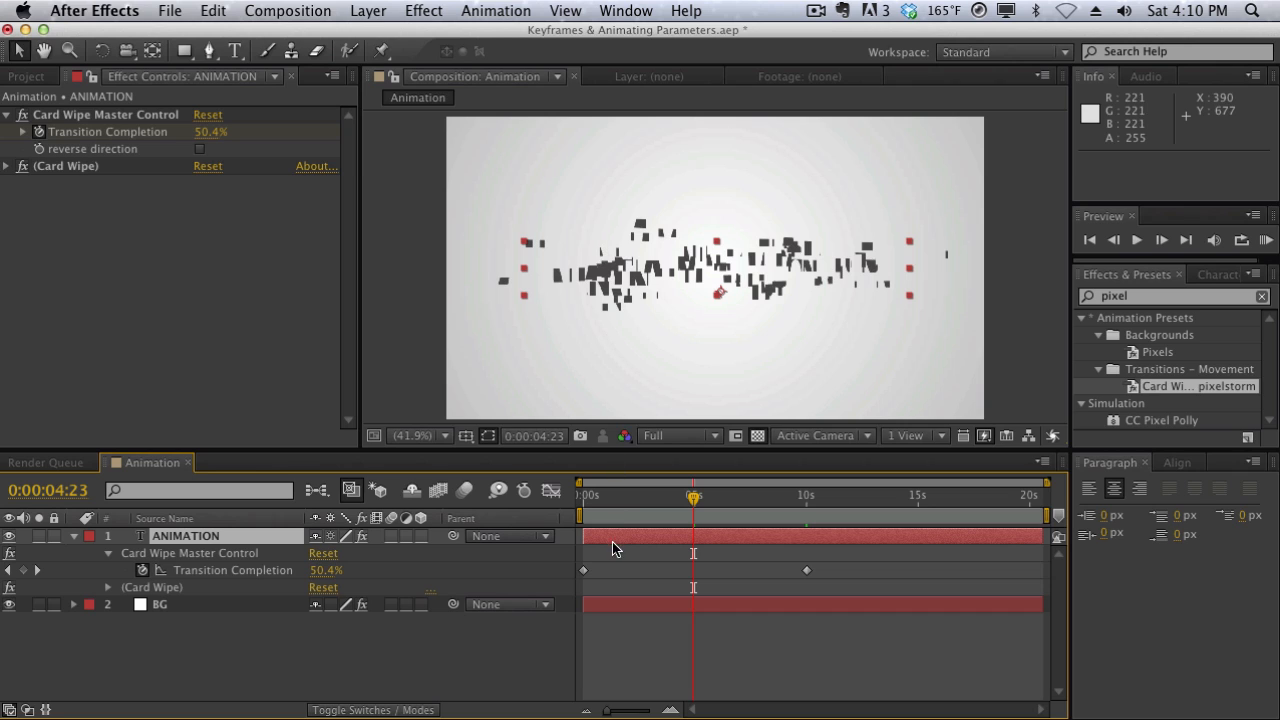
click(692, 497)
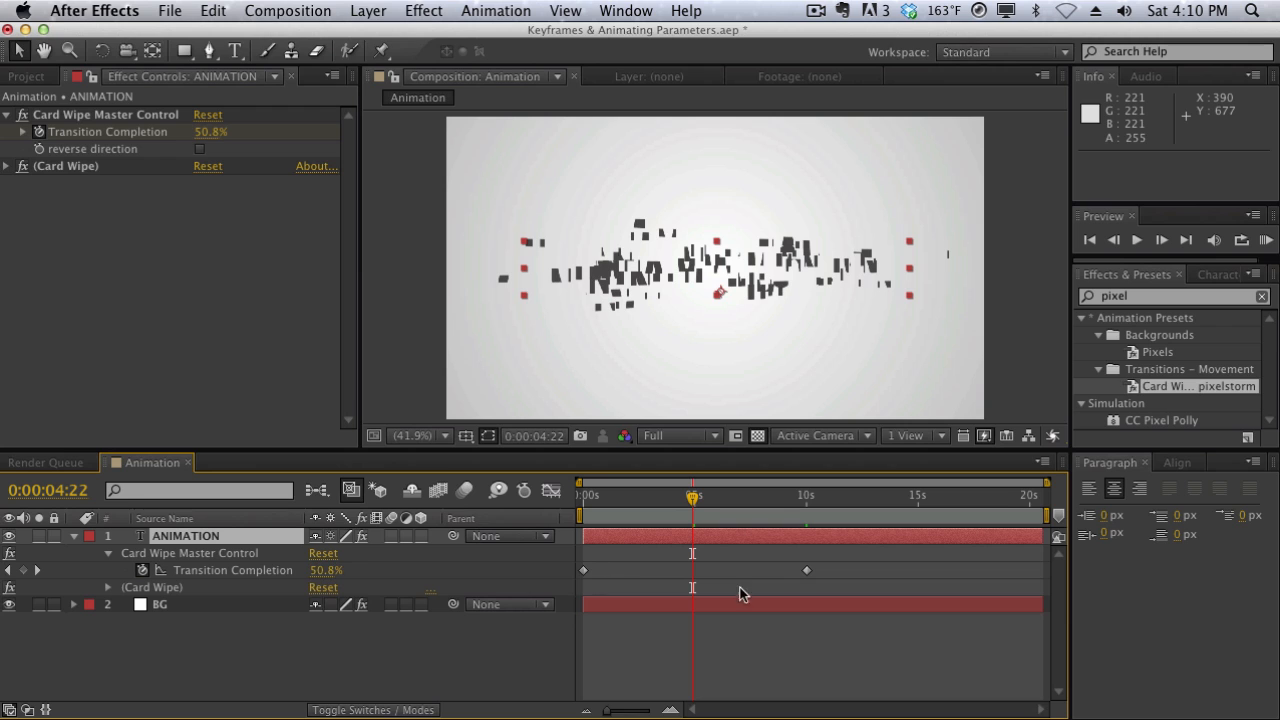
Add a Transition Completion keyframe at 0:00:02:15 with a value of 80%.
drag(692, 497, 641, 499)
click(333, 570)
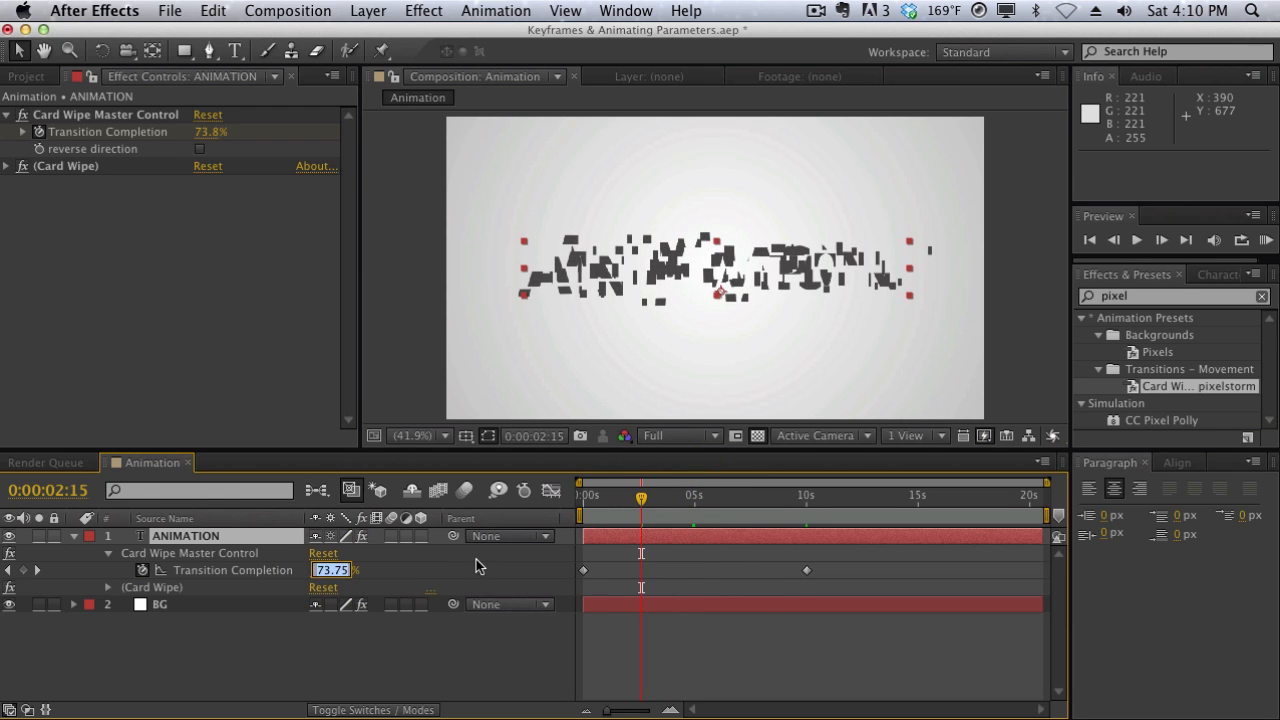
text(80)
key(Return)
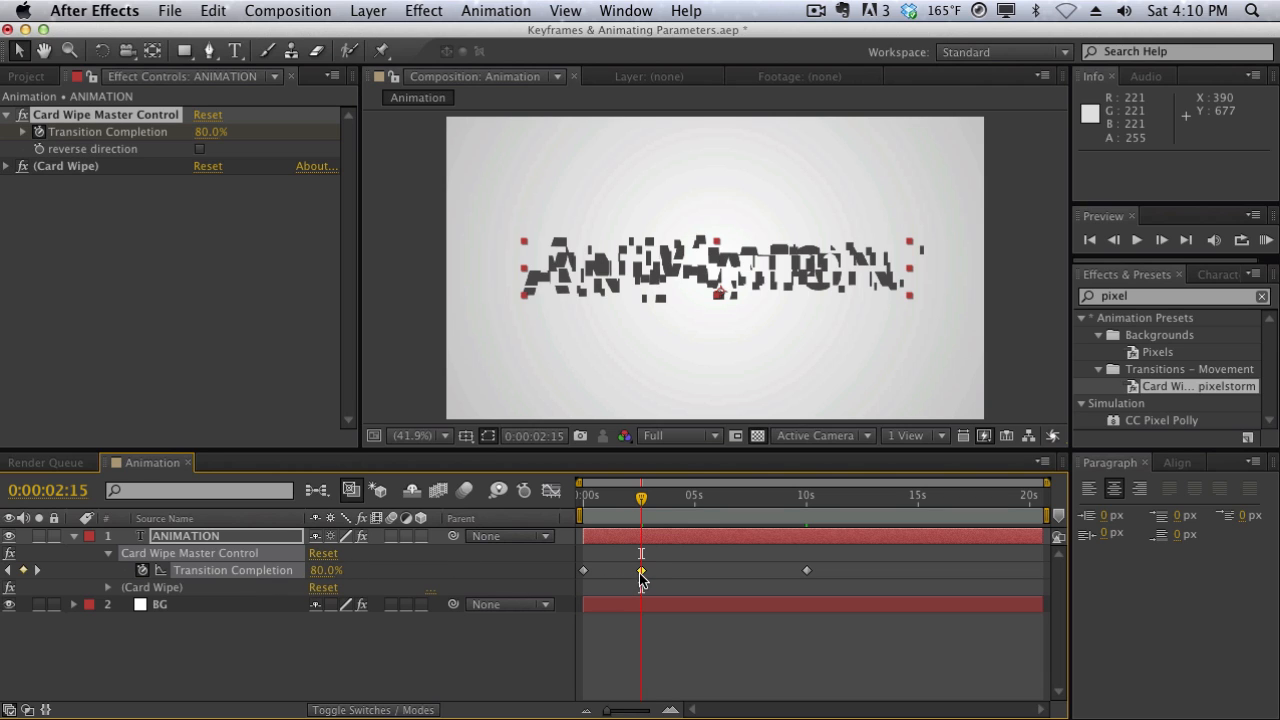
Add a Transition Completion keyframe at 0:00:07:00 with a value of 25% and scrub through the animation from the start.
drag(643, 498, 740, 507)
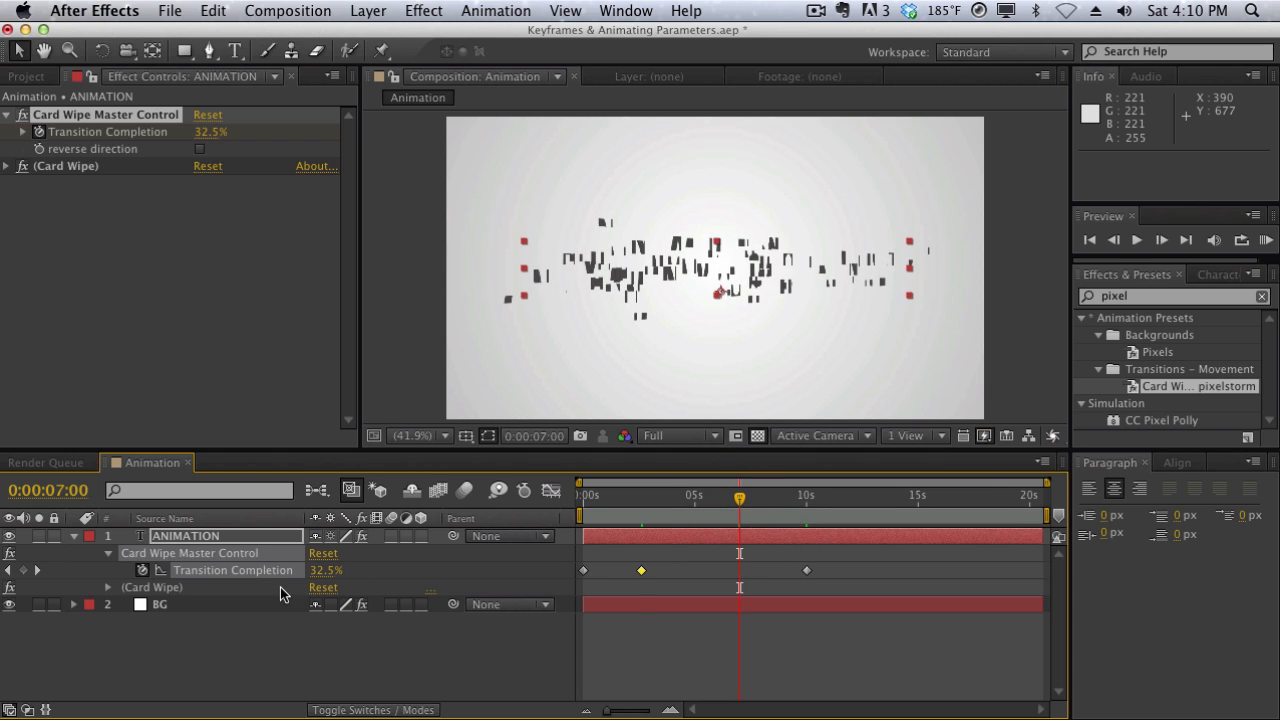
click(326, 570)
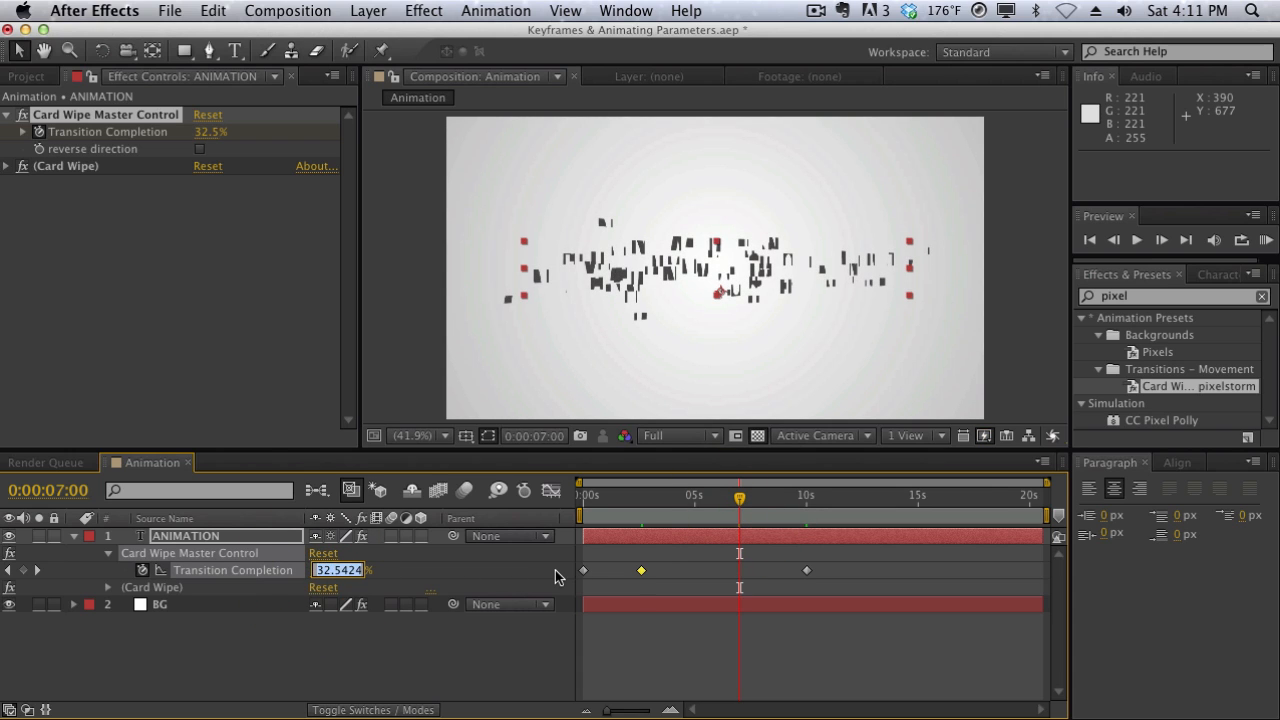
text(25)
key(Return)
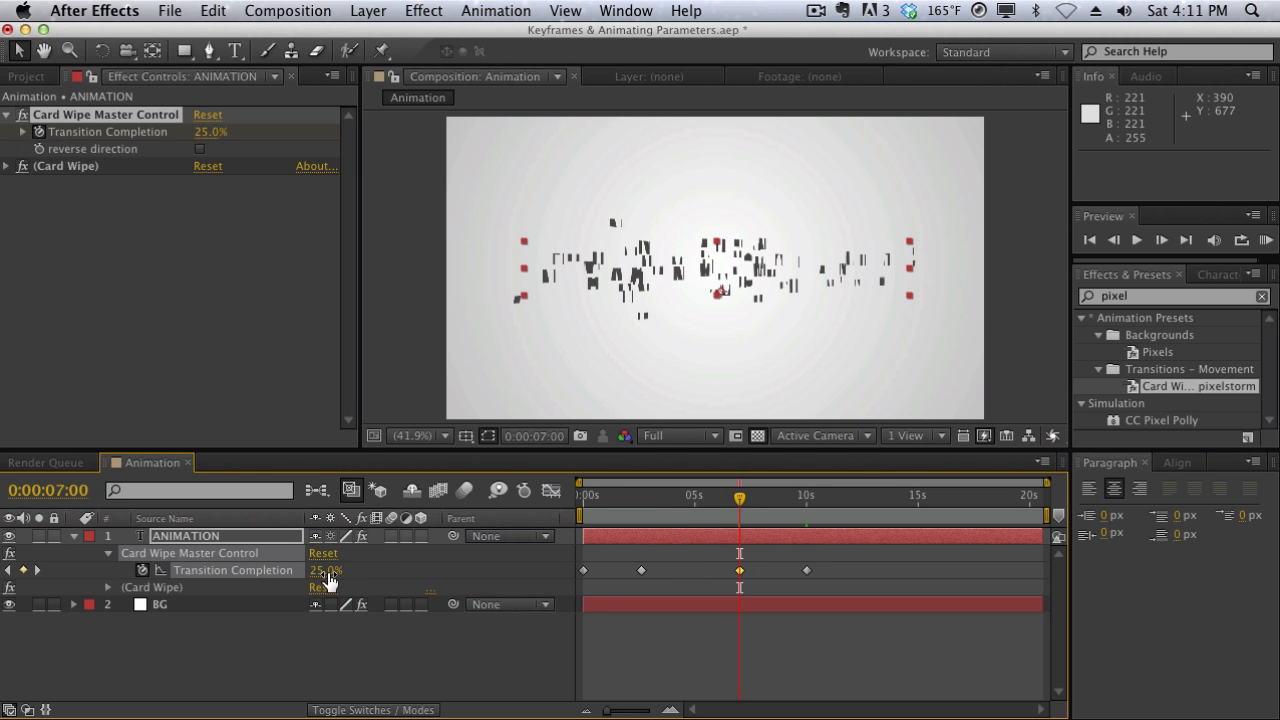
drag(640, 498, 565, 500)
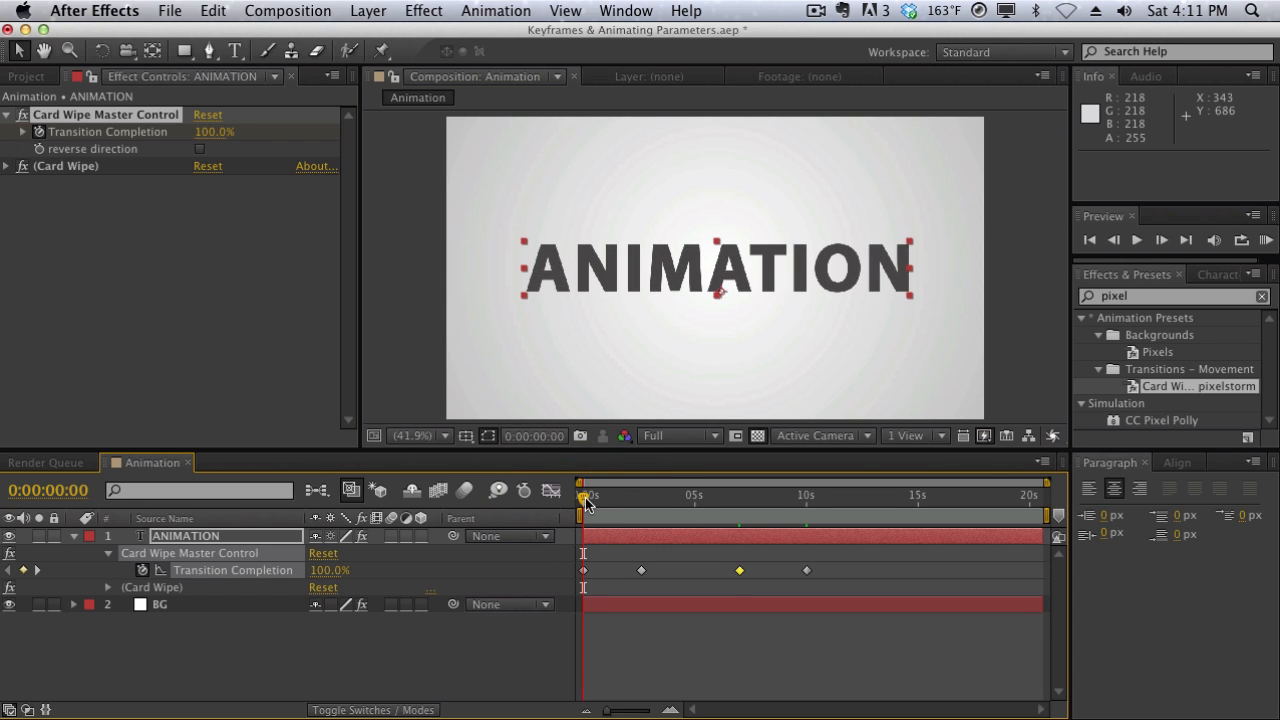
drag(587, 502, 808, 505)
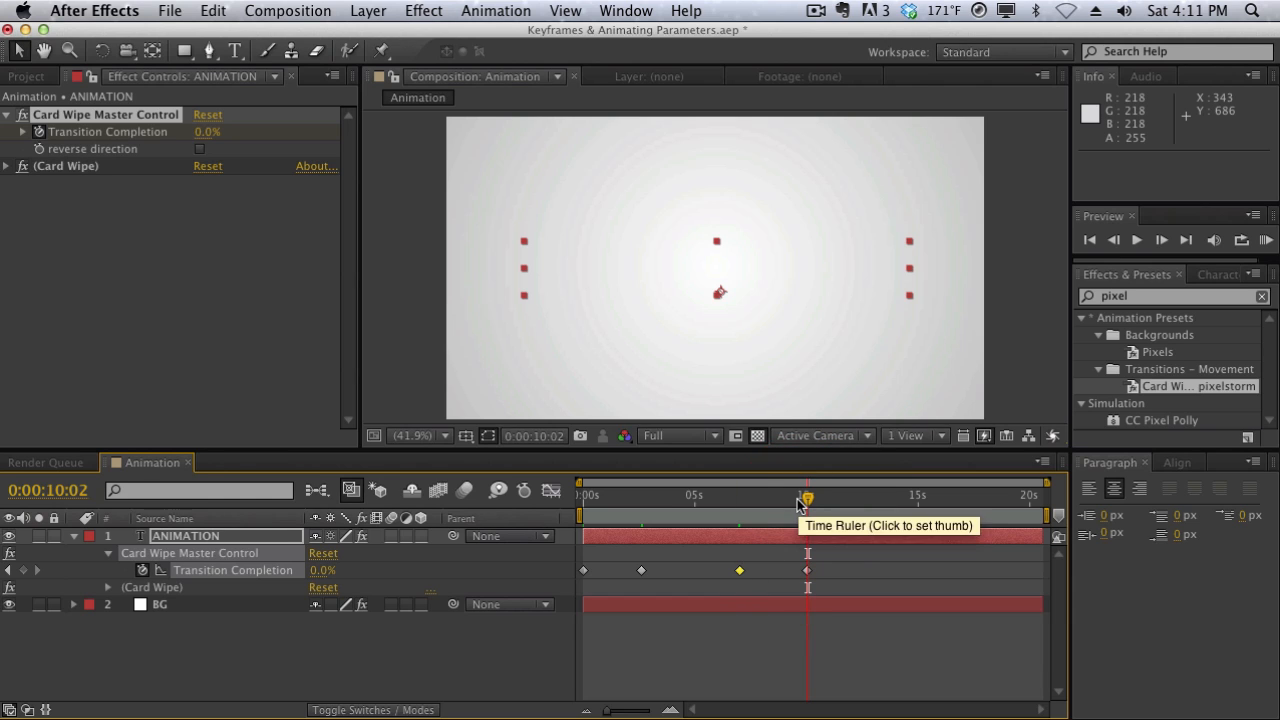
Add a Transition Completion keyframe at 0:00:09:21 with a value of 55%.
drag(803, 500, 805, 503)
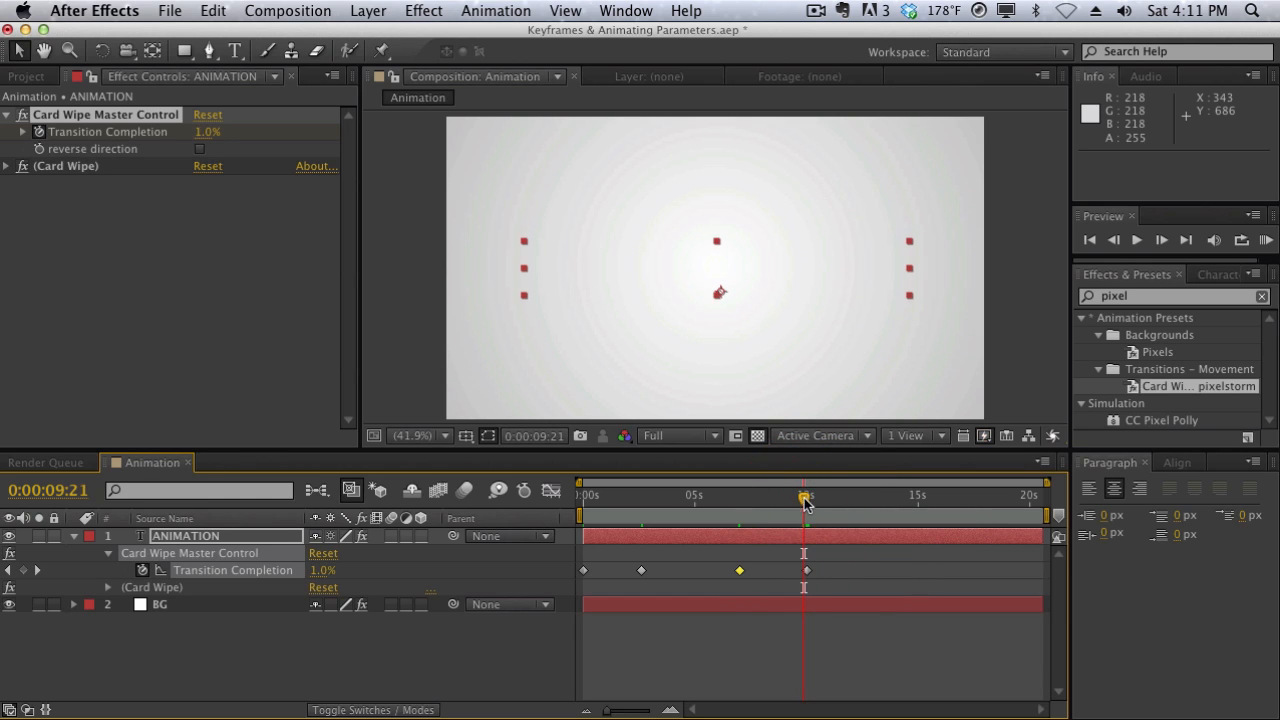
click(208, 129)
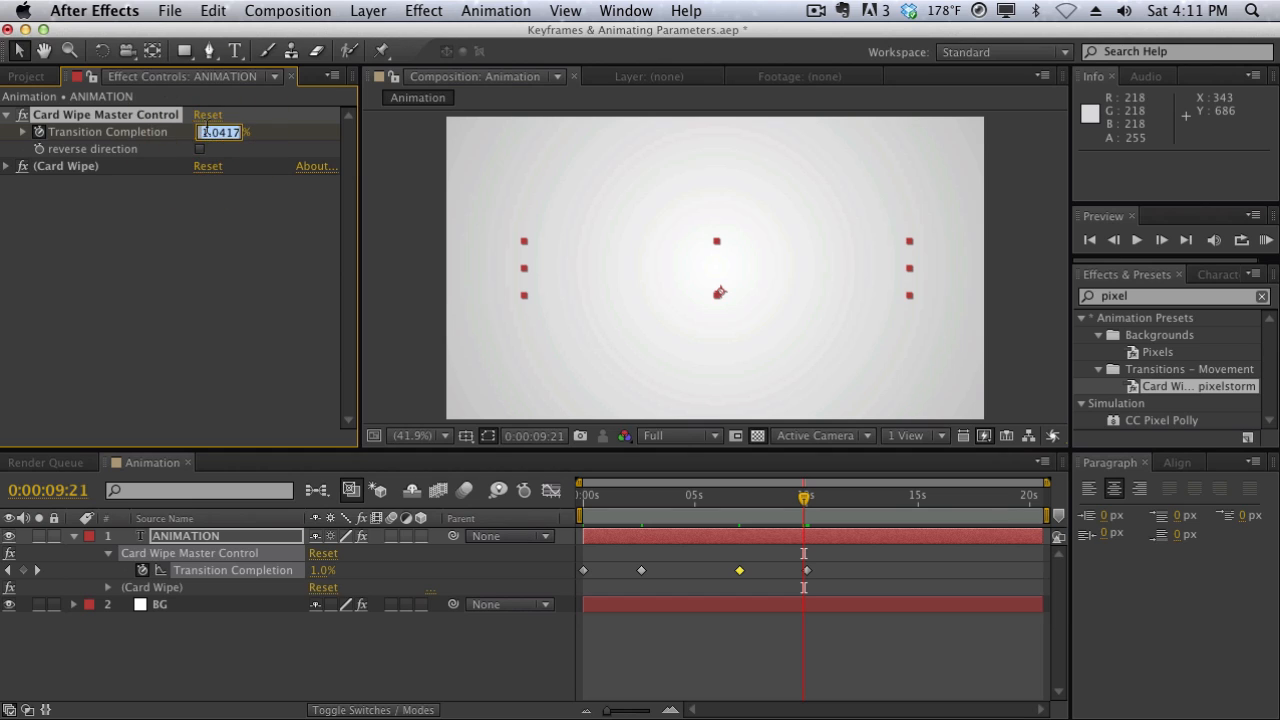
text(55)
key(Return)
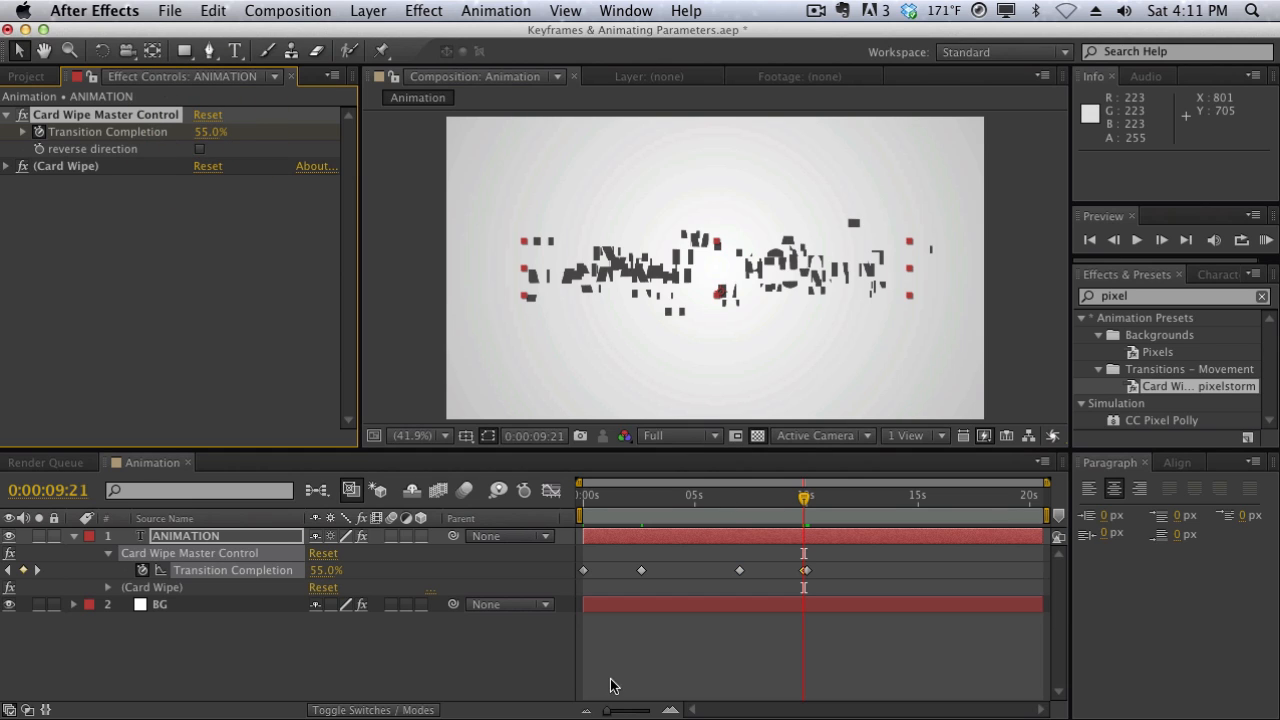
Move the 55% keyframe three frames earlier to 0:00:09:18 and undo the last keyframe movement.
click(805, 572)
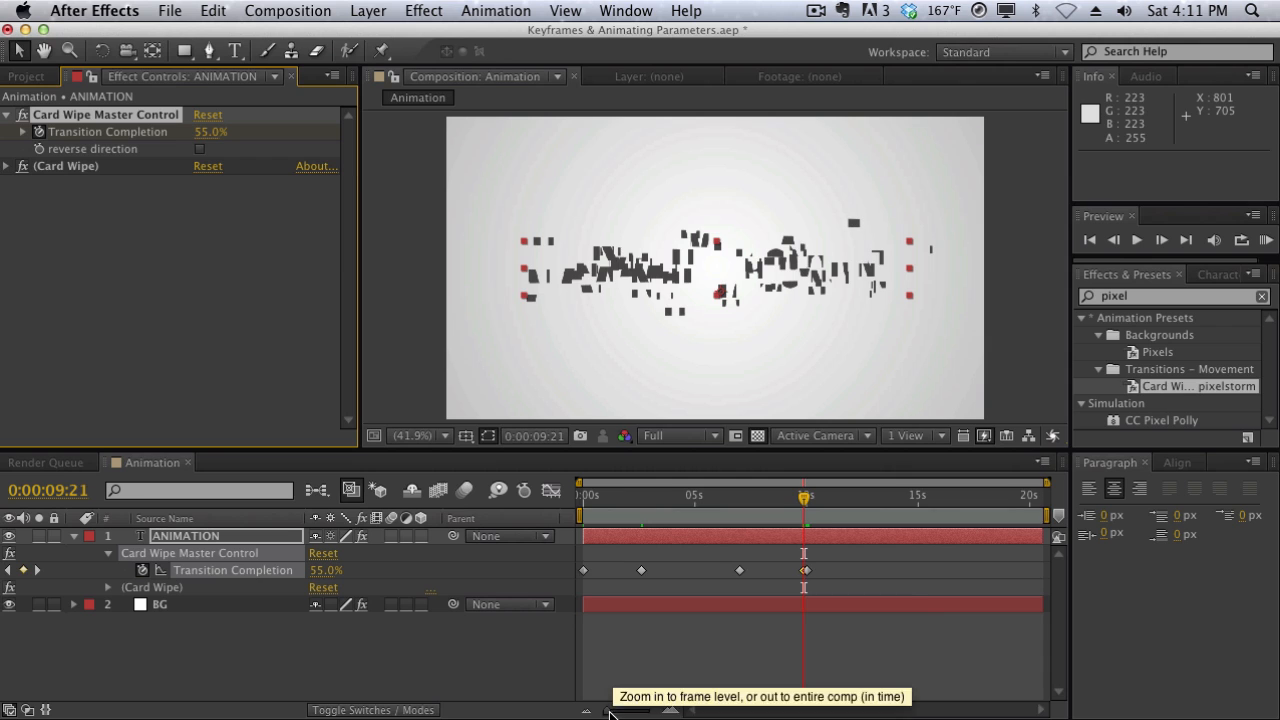
drag(620, 711, 650, 712)
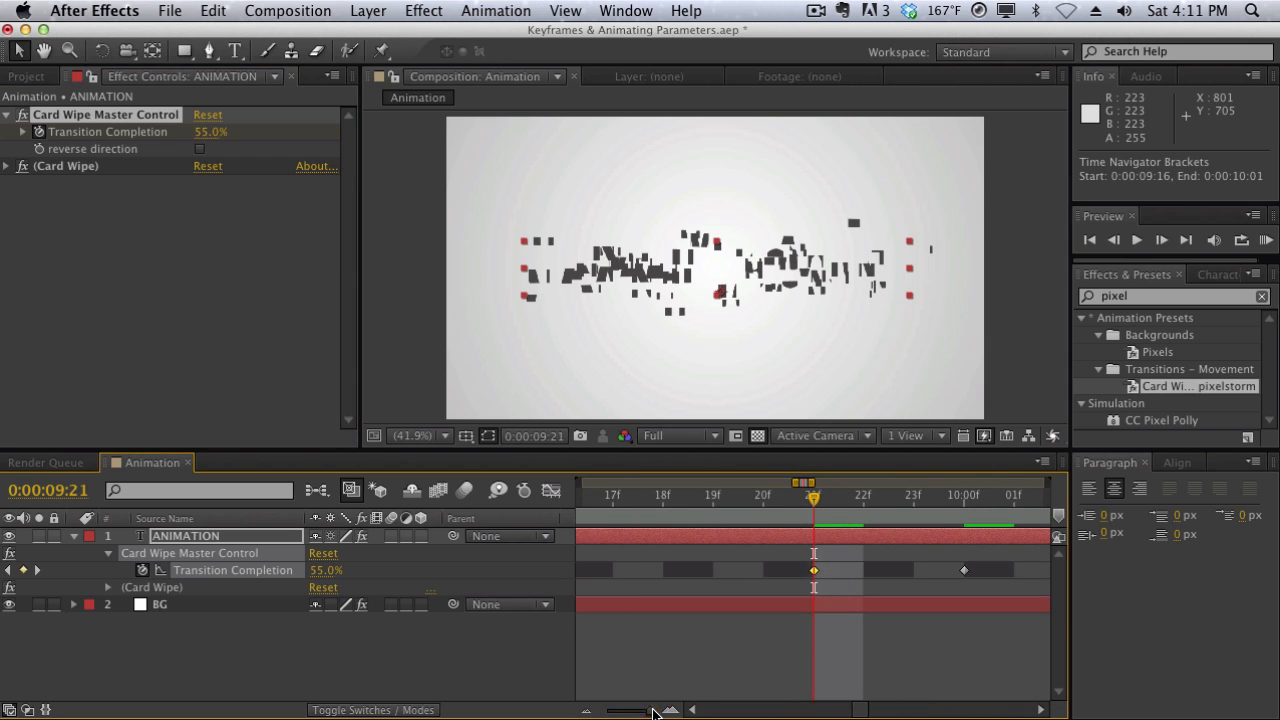
drag(815, 575, 657, 571)
drag(648, 711, 606, 708)
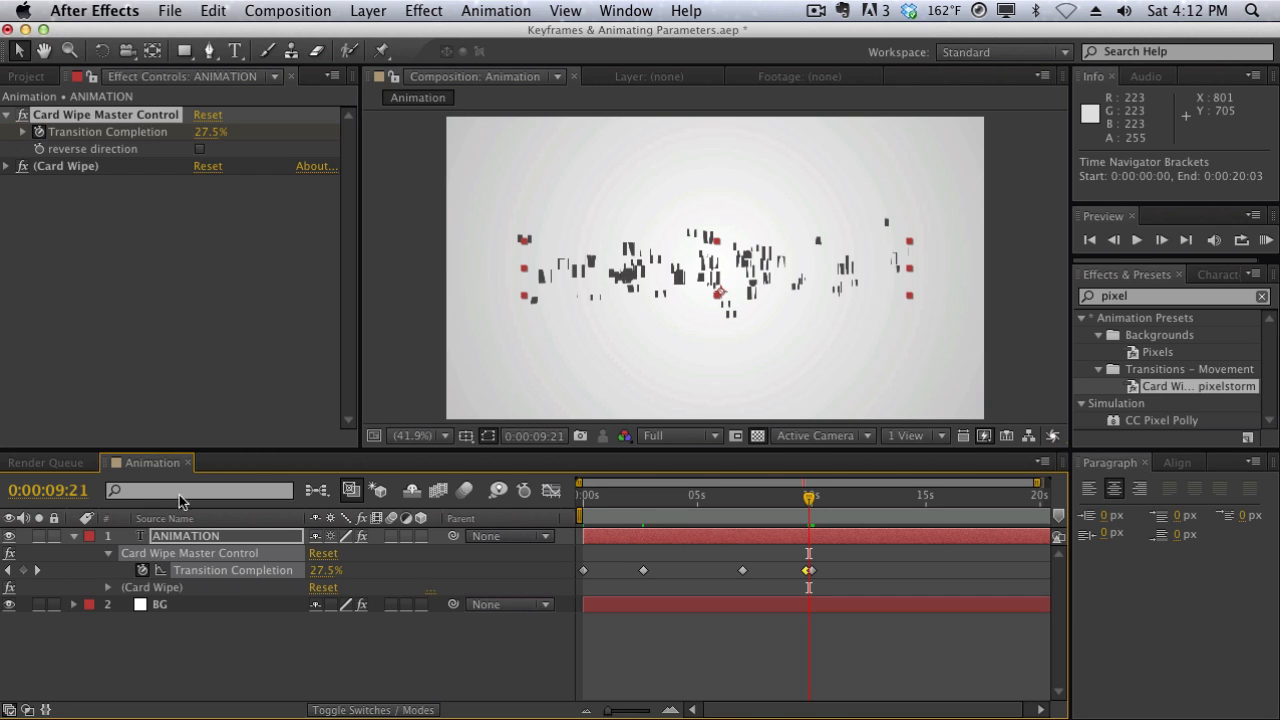
key(super+z)
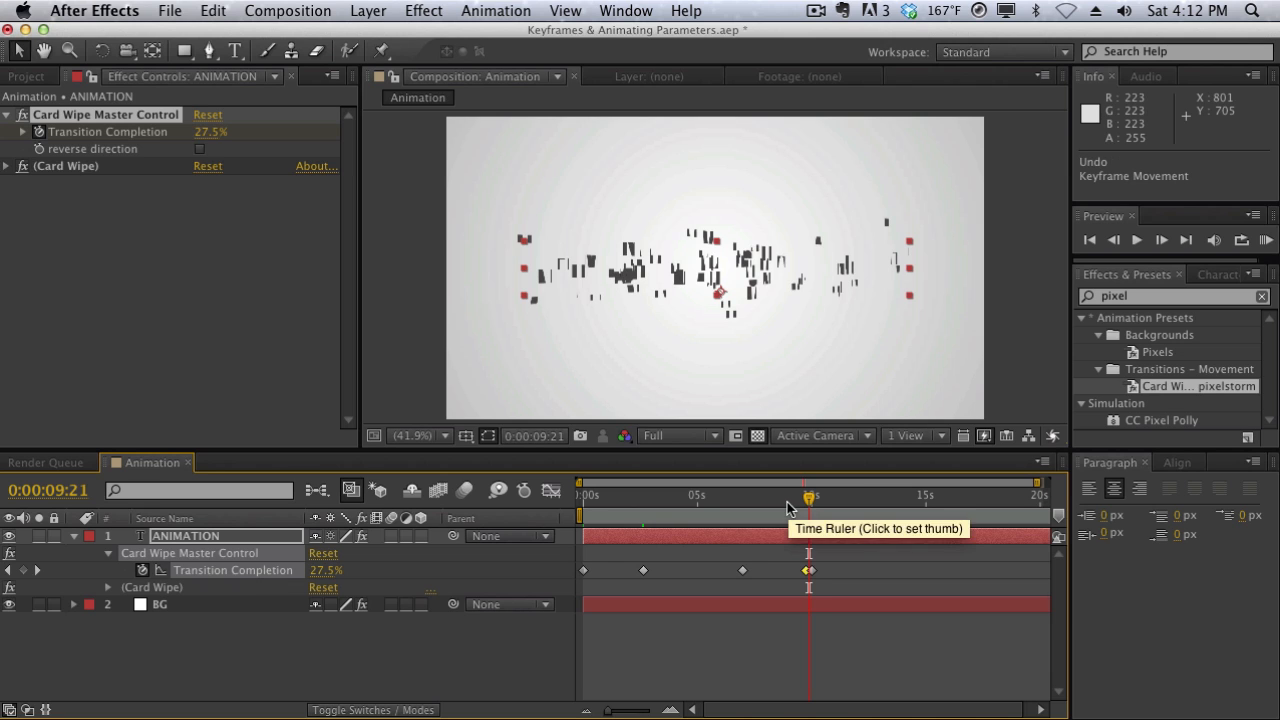
Try applying Easy Ease Out to the 25% Transition Completion keyframe at 0:00:07:00.
drag(794, 508, 747, 505)
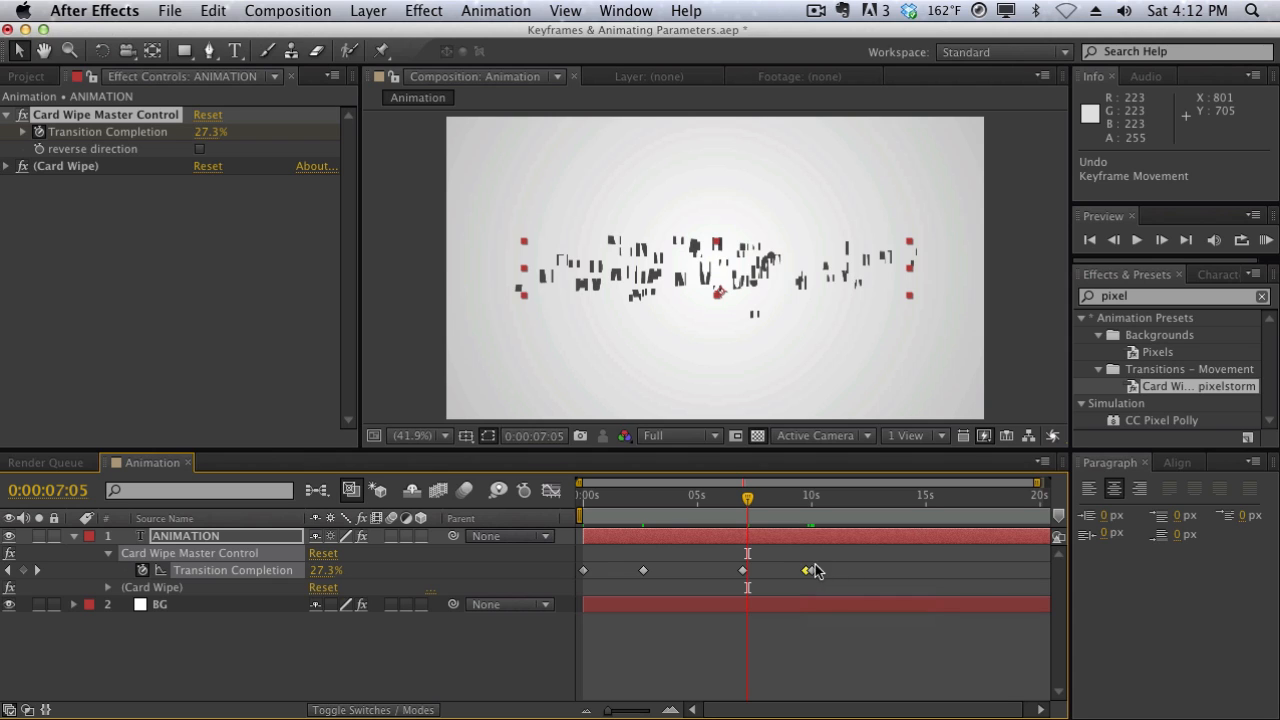
click(737, 570)
click(739, 570)
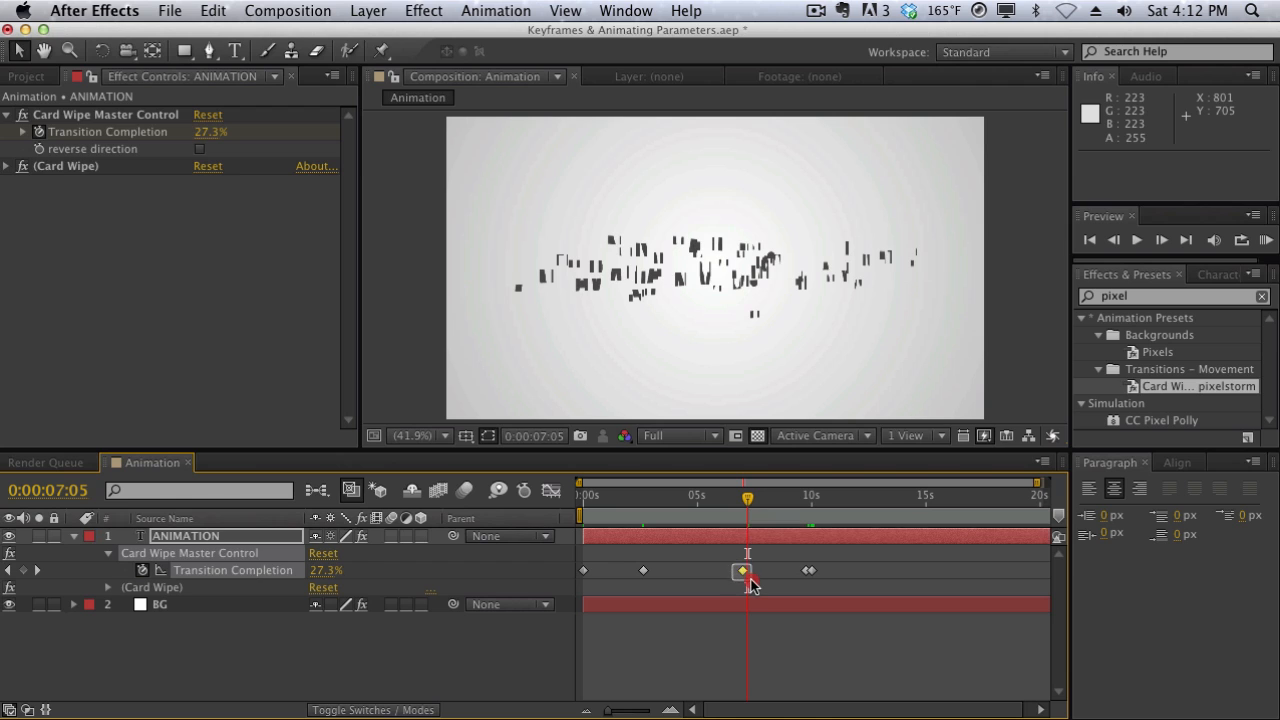
right_click(743, 572)
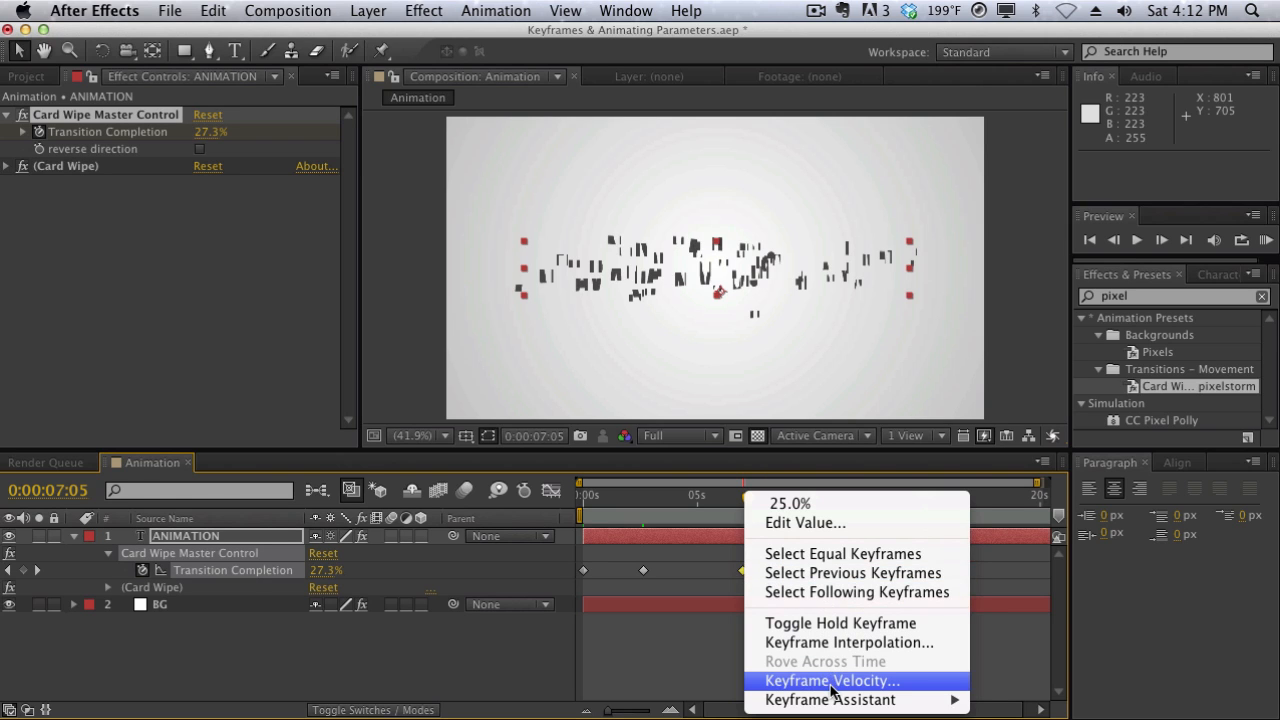
mouse_move(836, 699)
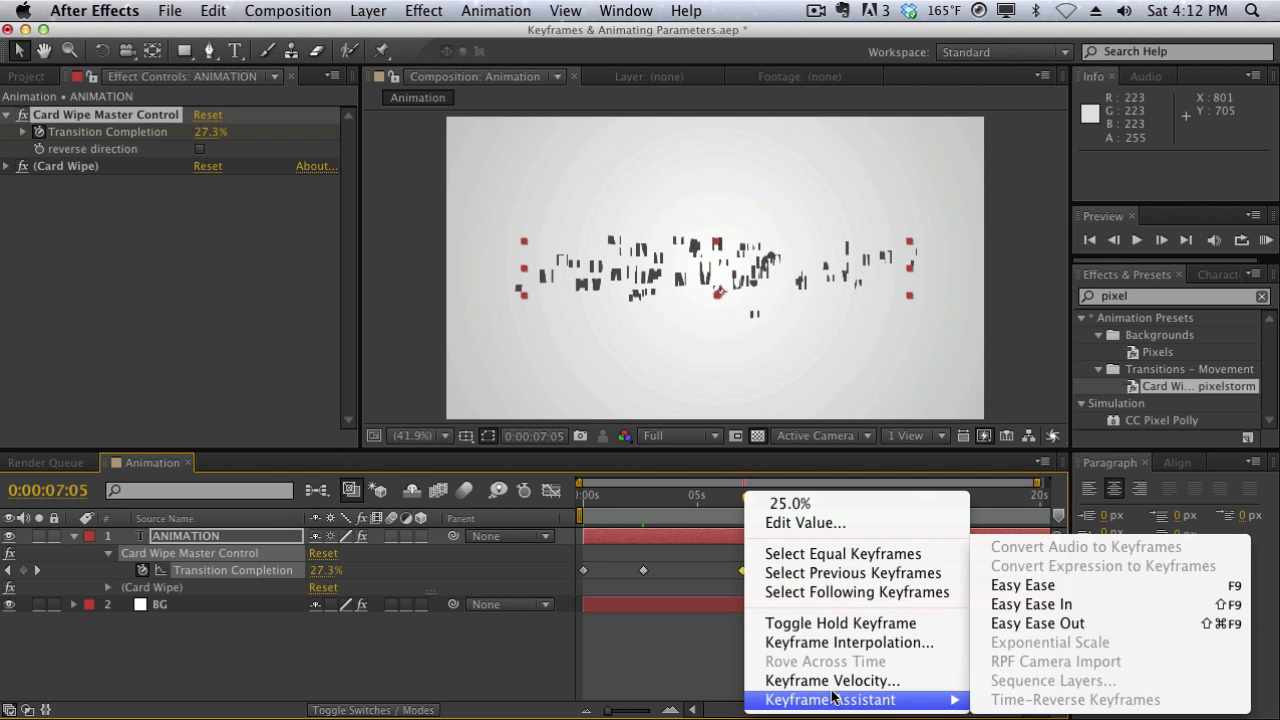
click(1098, 623)
Scrub through the middle of the animation and delete the 55% keyframe just before 0:00:10:00.
drag(616, 502, 750, 506)
click(805, 571)
key(Delete)
Apply Easy Ease Out to the last Transition Completion keyframe at 0:00:10:00.
click(813, 571)
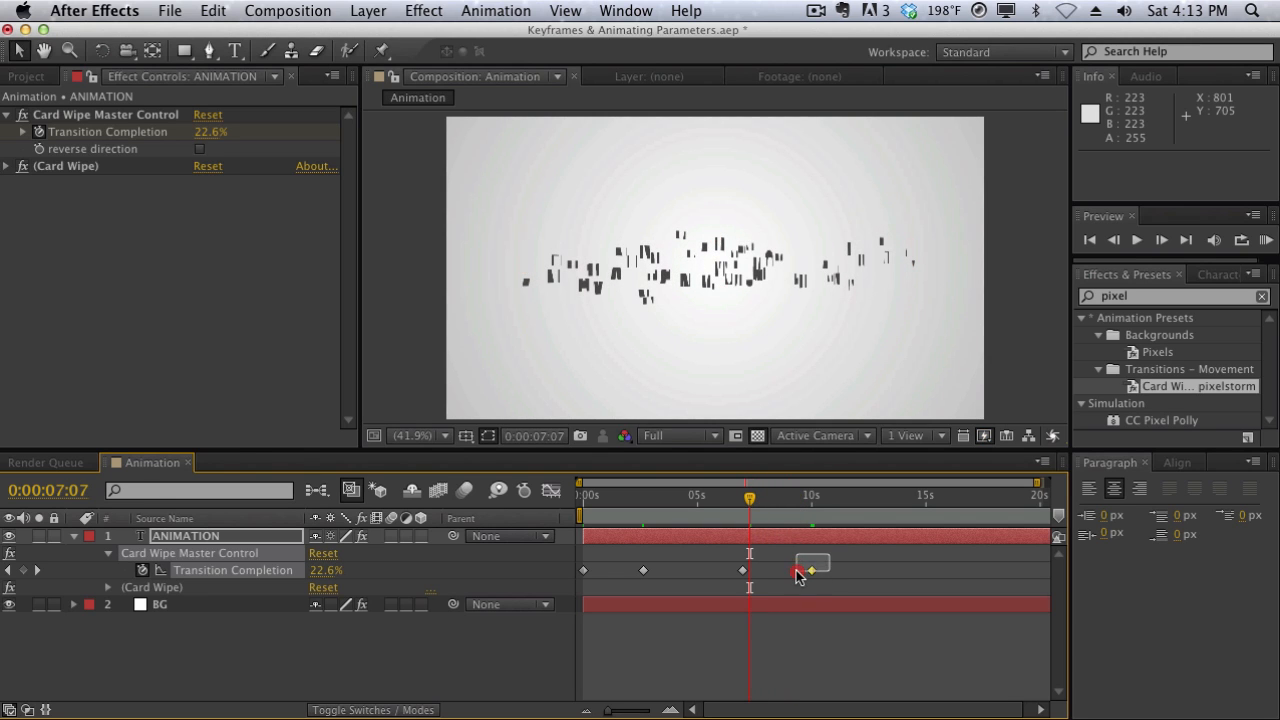
right_click(811, 575)
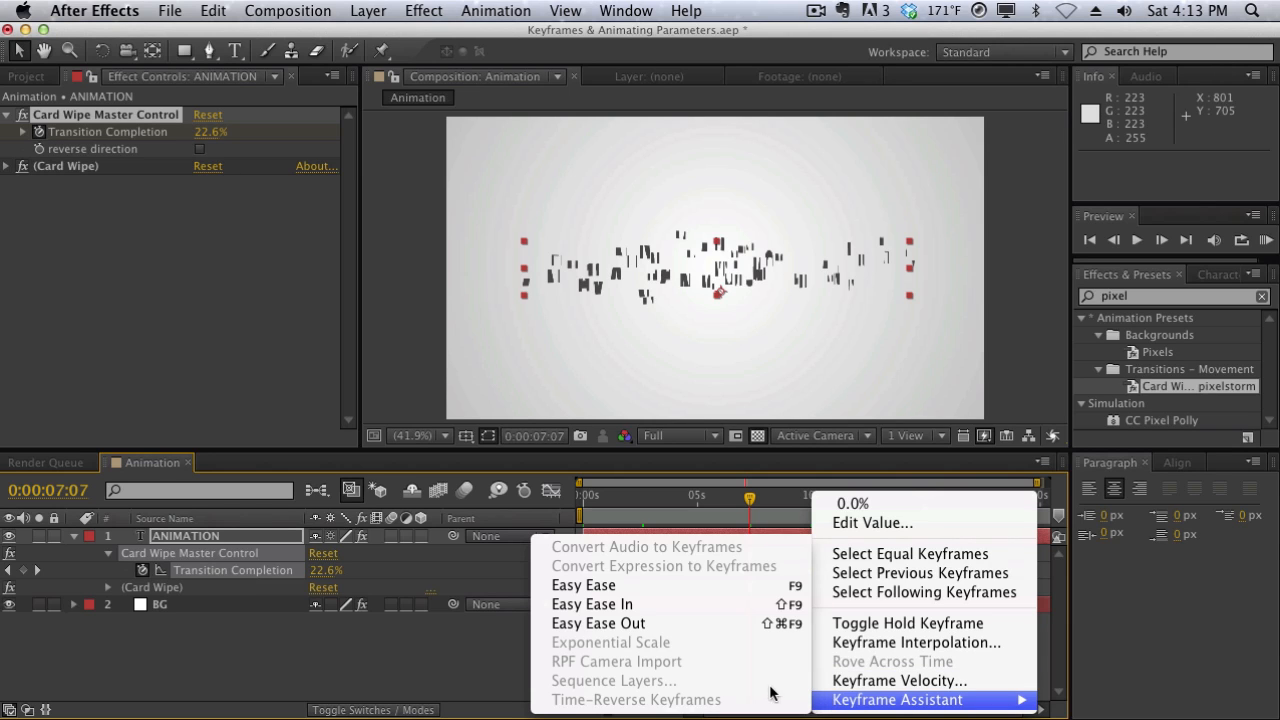
click(765, 623)
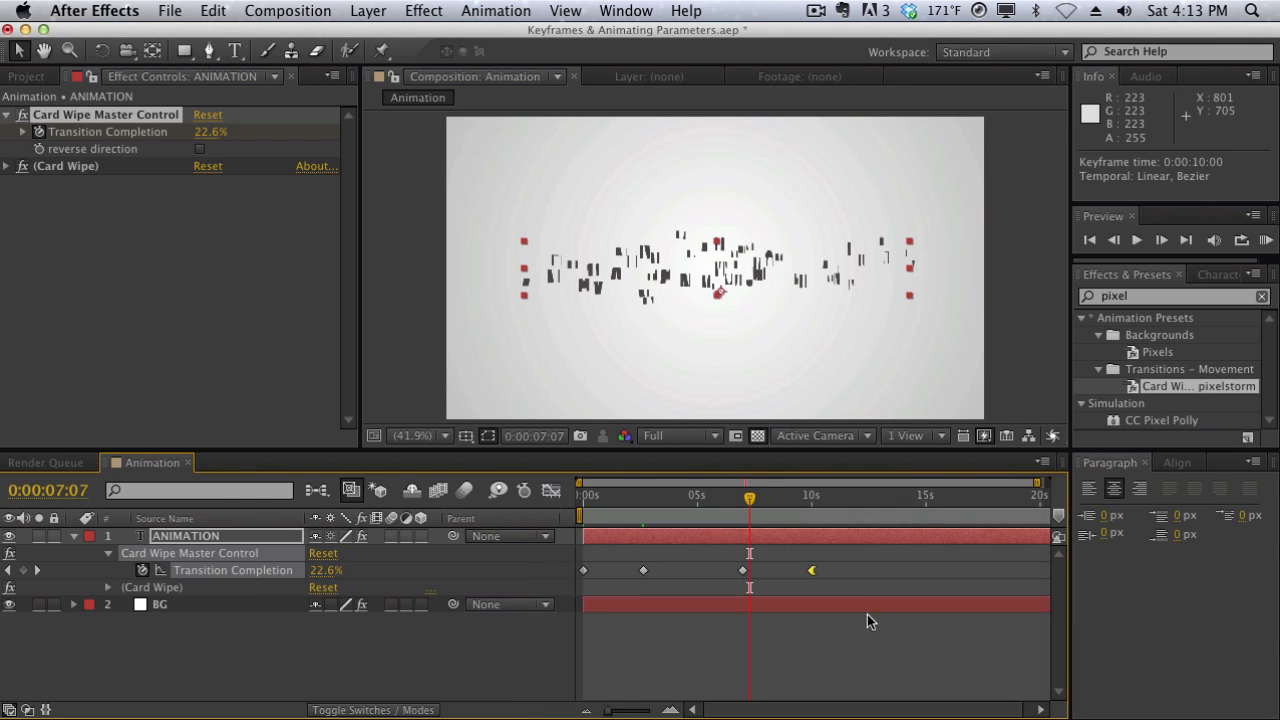
Apply Easy Ease In to the first Transition Completion keyframe at the start of the timeline.
drag(790, 497, 604, 500)
click(583, 570)
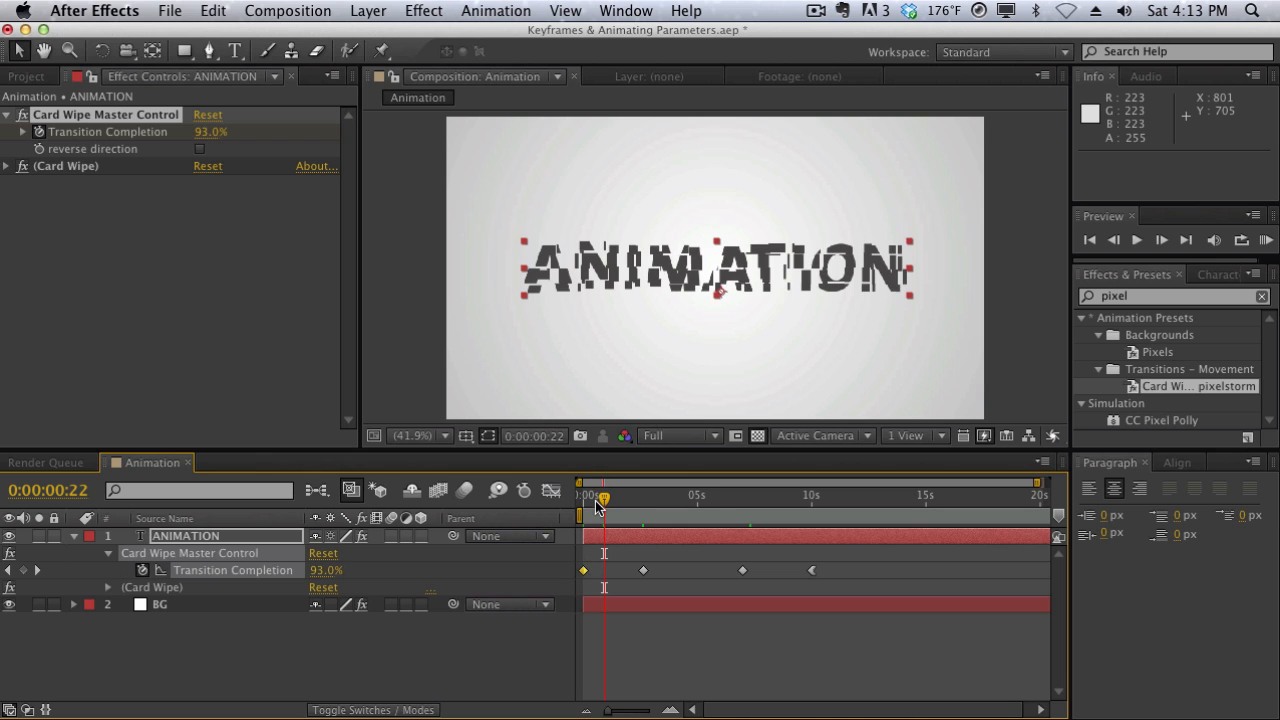
drag(598, 497, 635, 482)
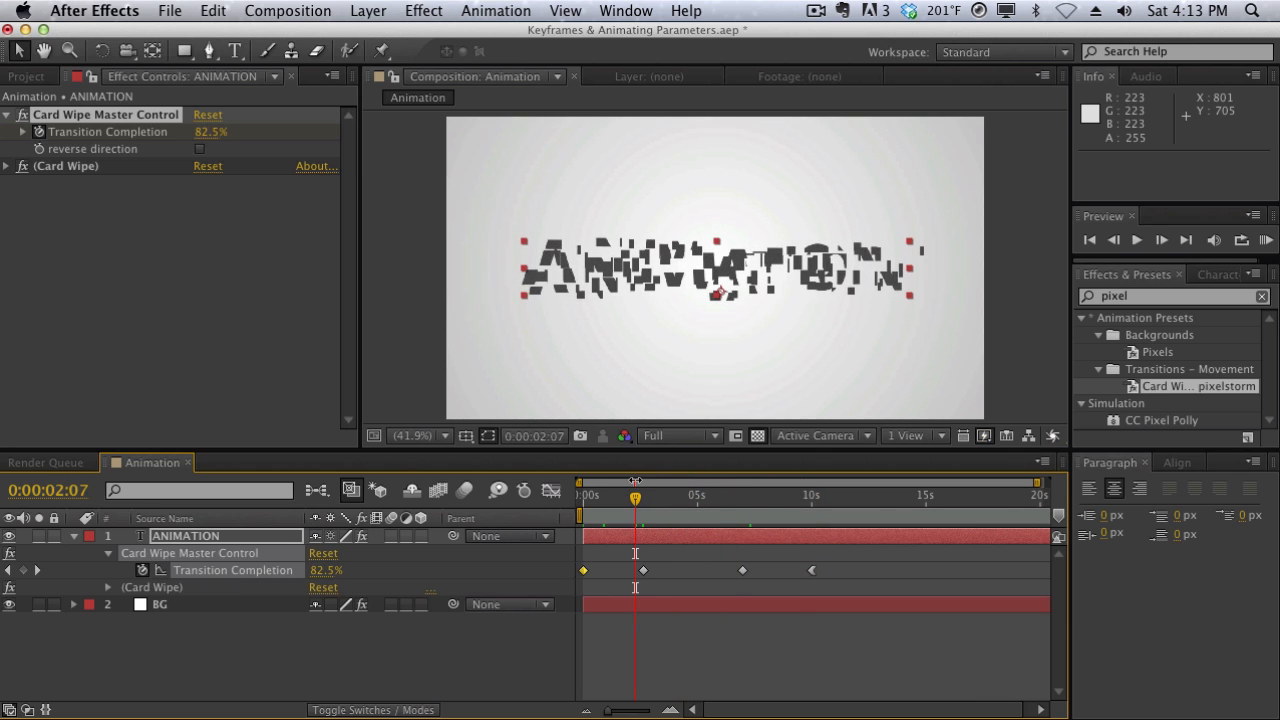
right_click(585, 571)
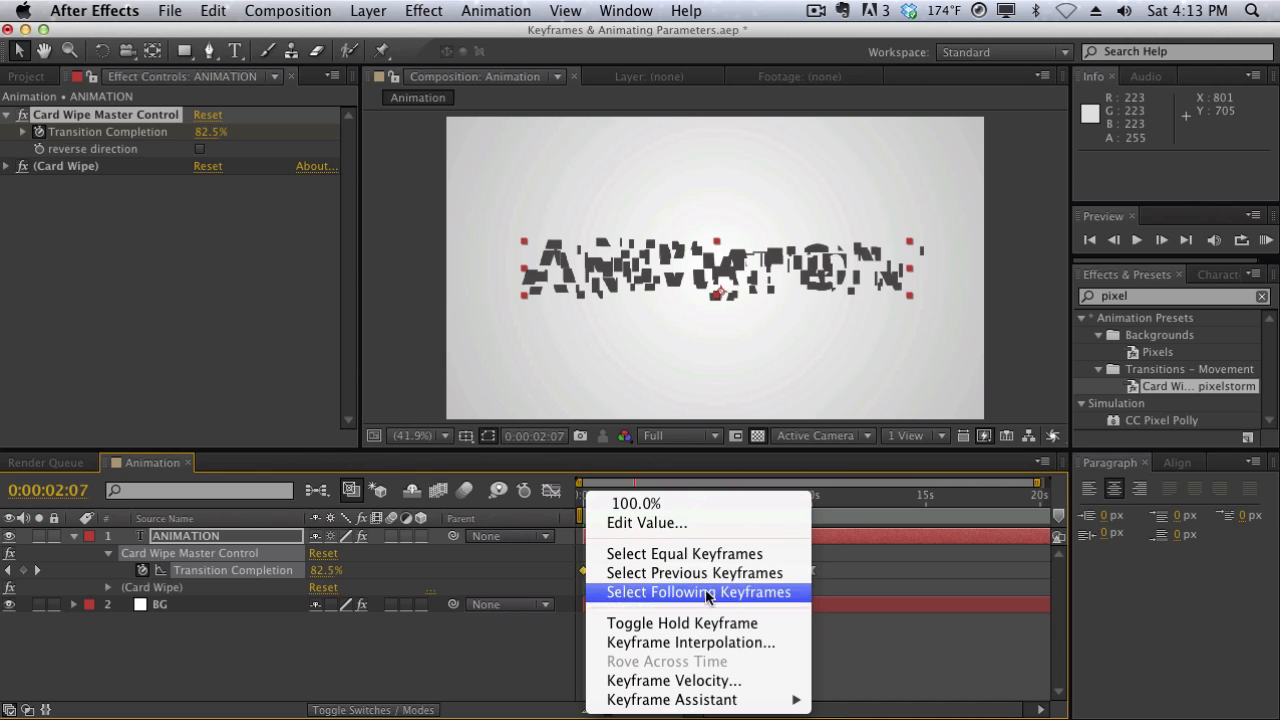
mouse_move(758, 700)
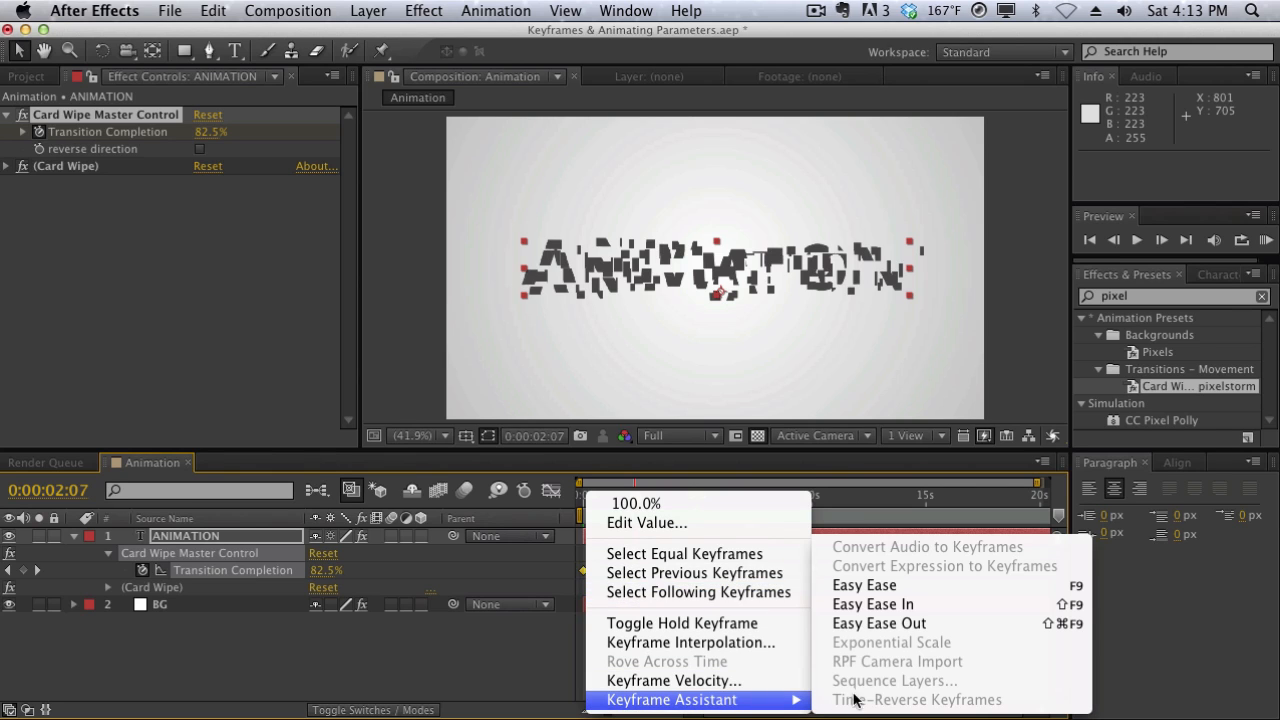
click(885, 604)
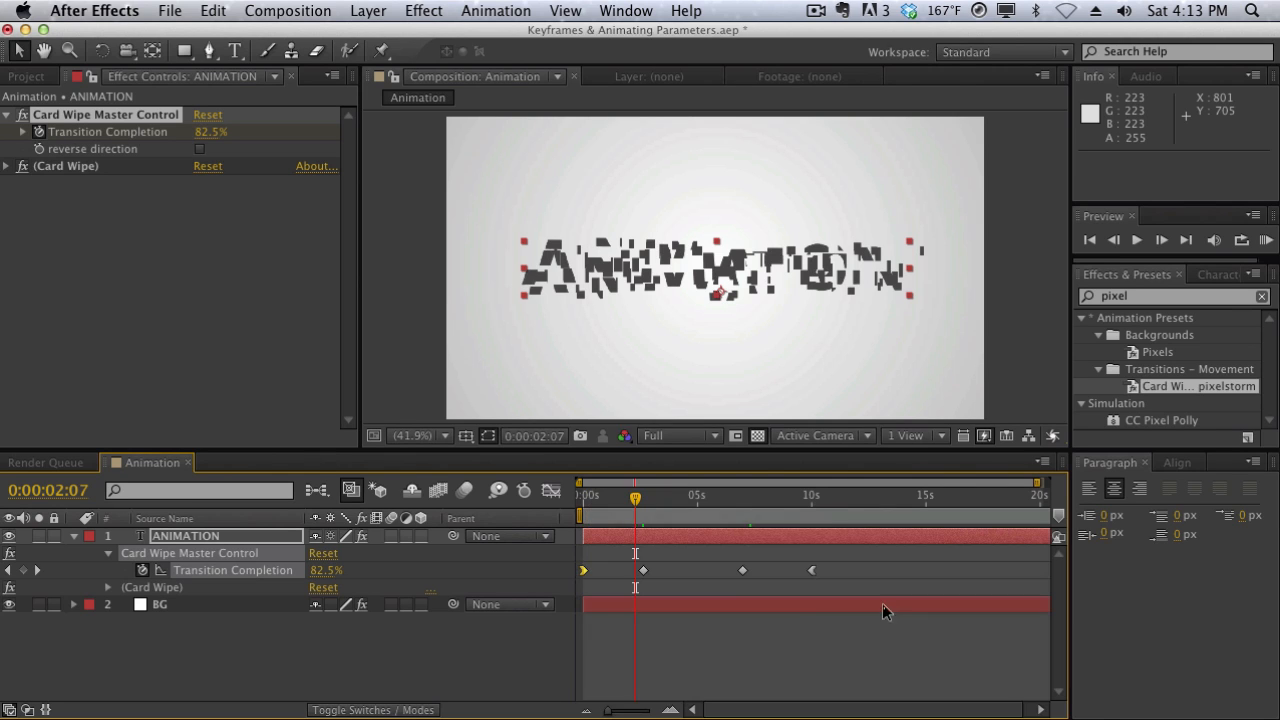
Apply Easy Ease to the two middle keyframes at 80% and 25% and scrub between them to check the motion.
click(604, 494)
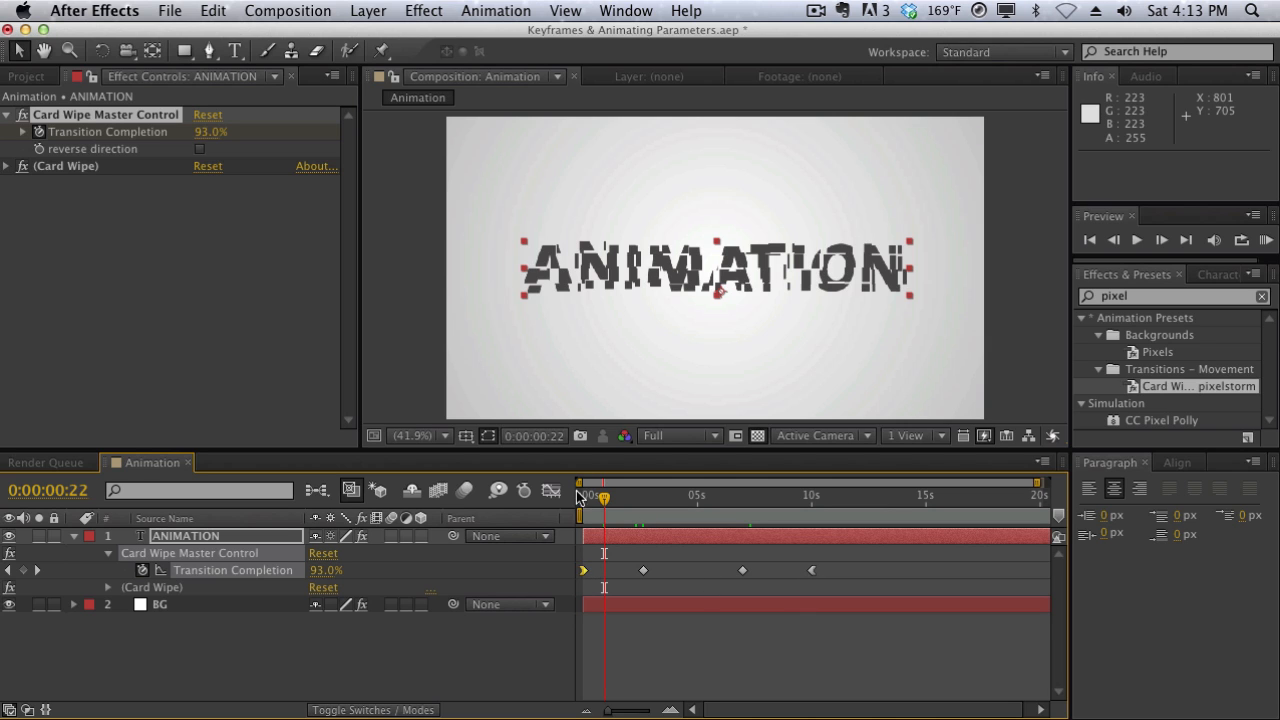
drag(578, 497, 743, 498)
drag(766, 554, 638, 590)
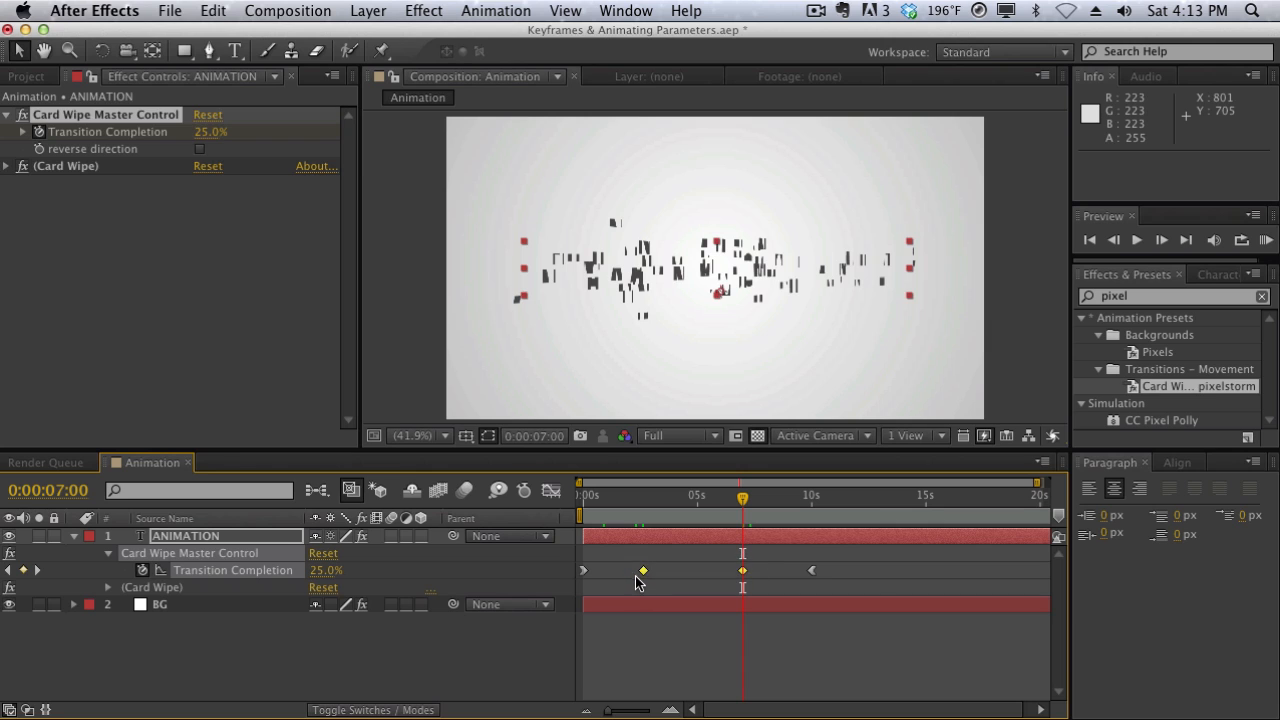
right_click(640, 574)
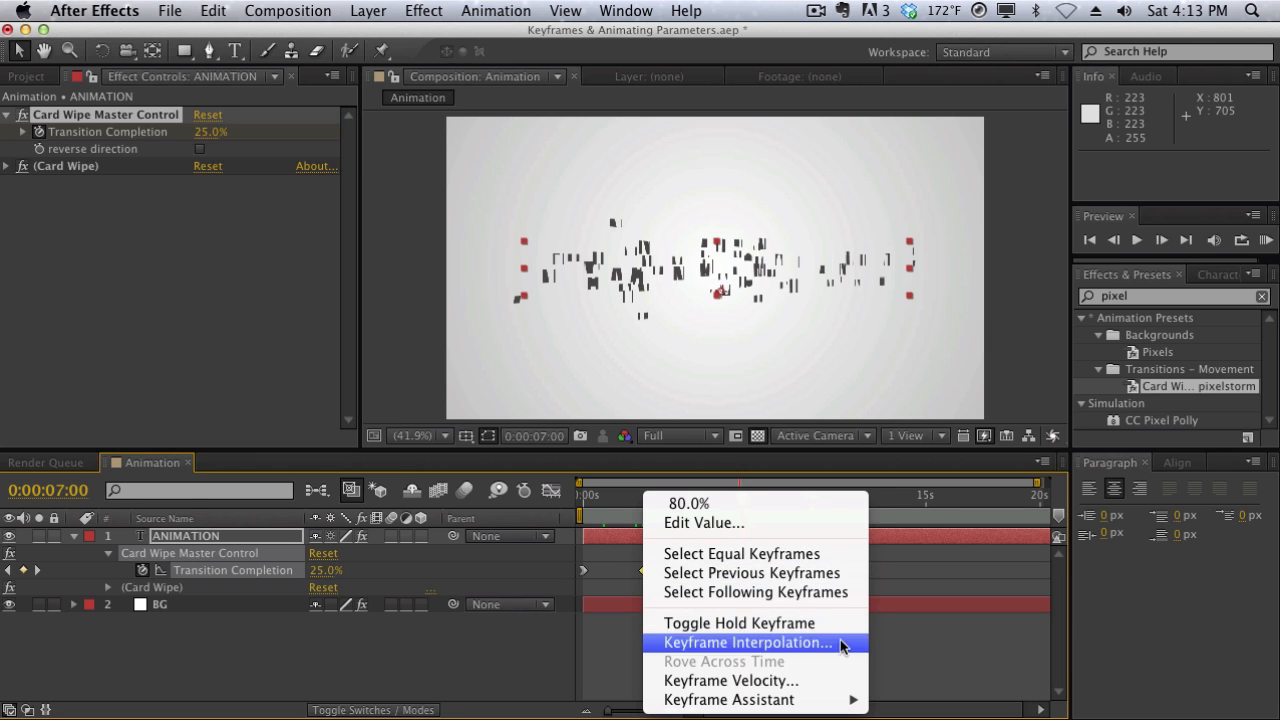
mouse_move(854, 703)
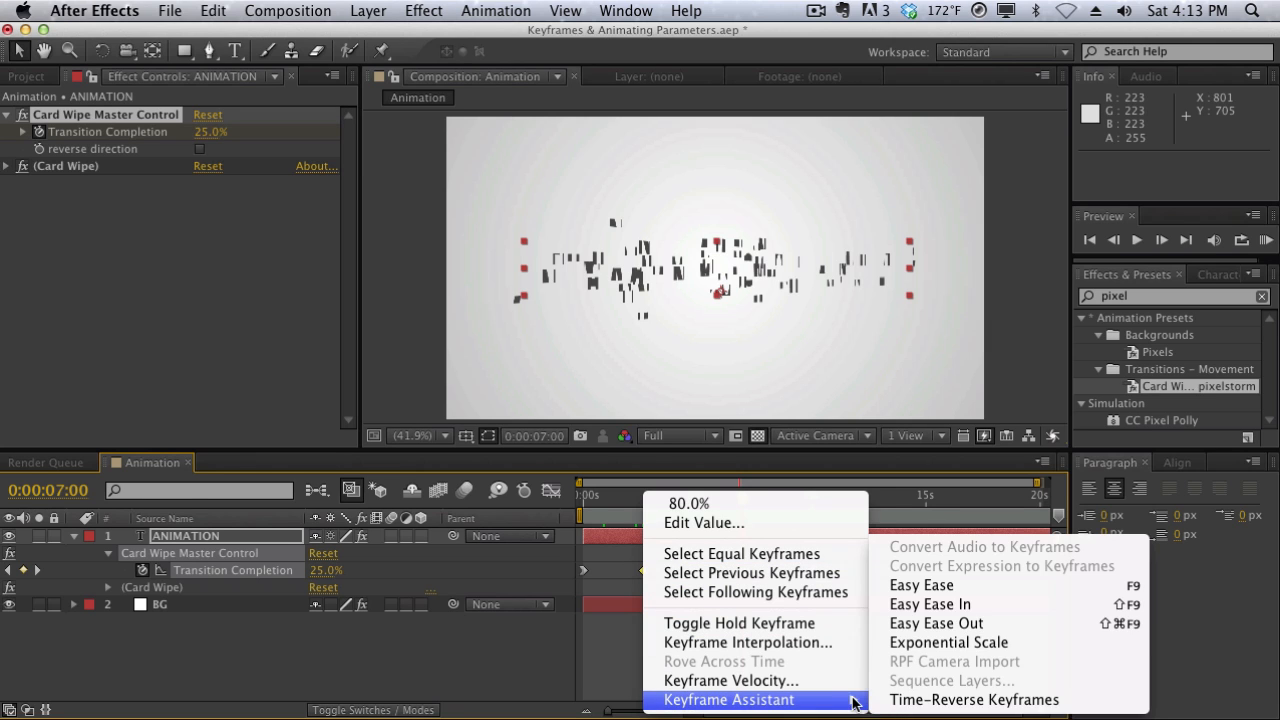
click(915, 588)
click(779, 575)
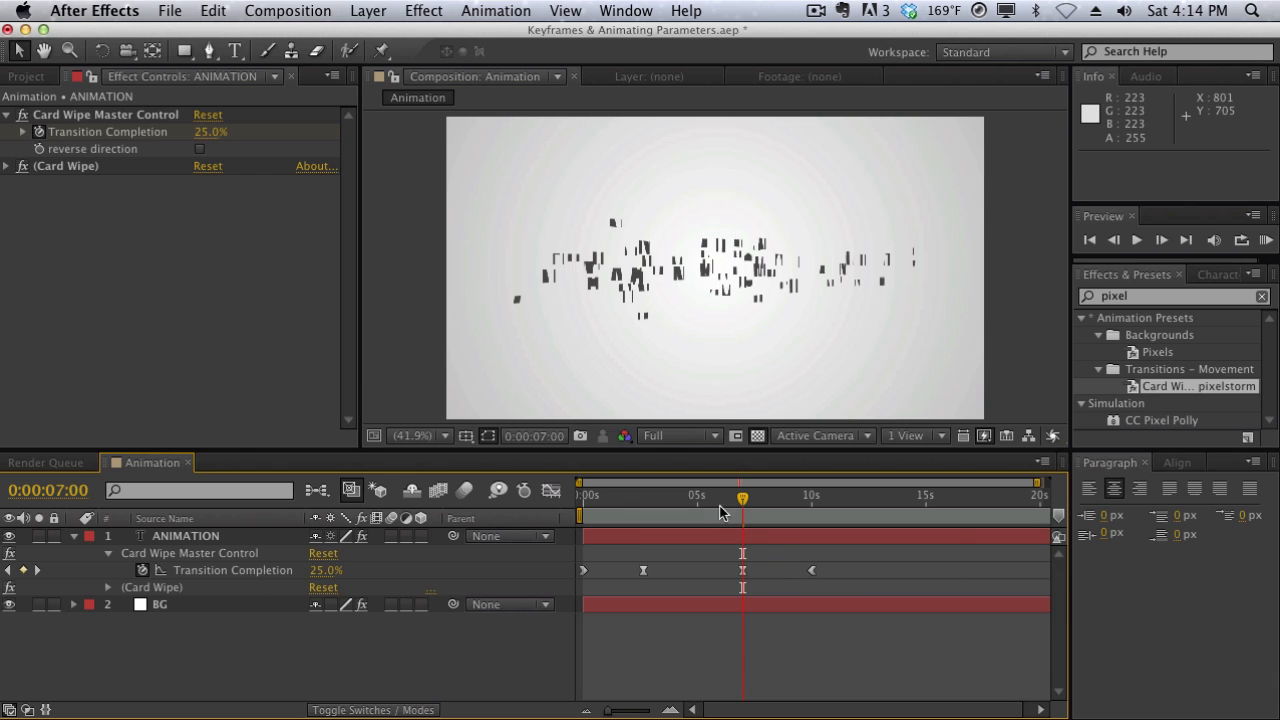
drag(724, 499, 648, 505)
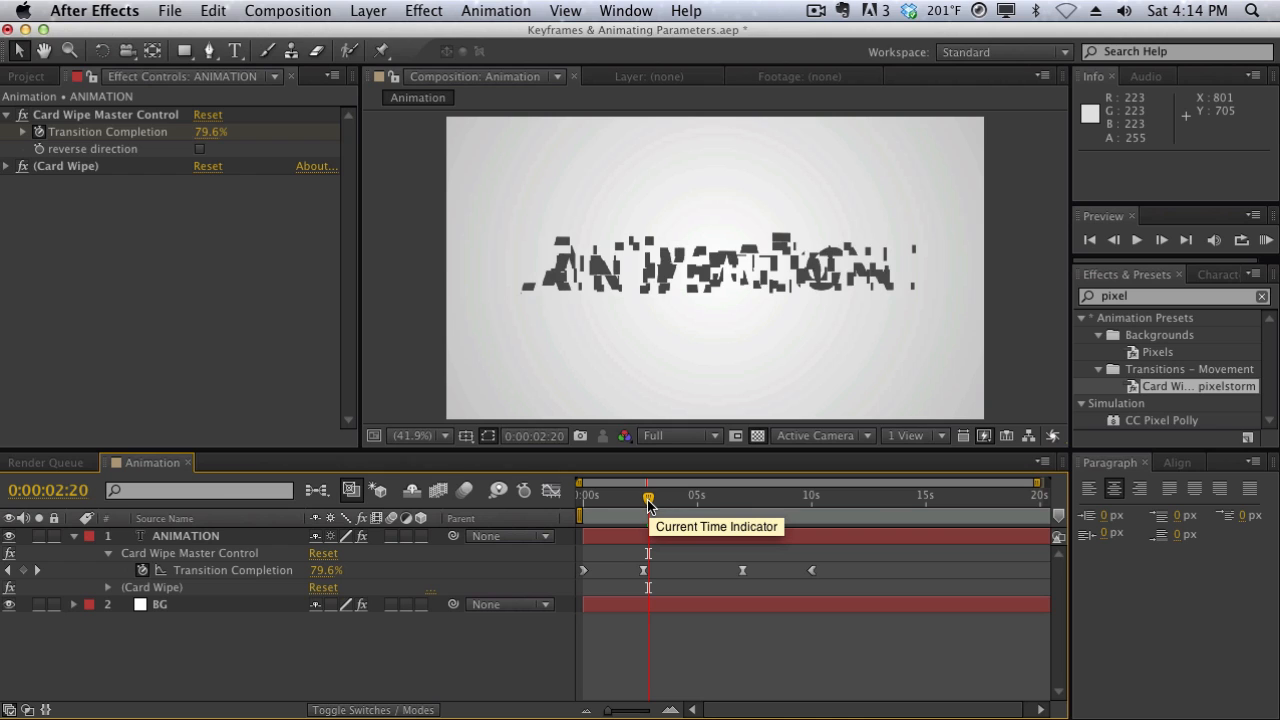
drag(648, 505, 694, 572)
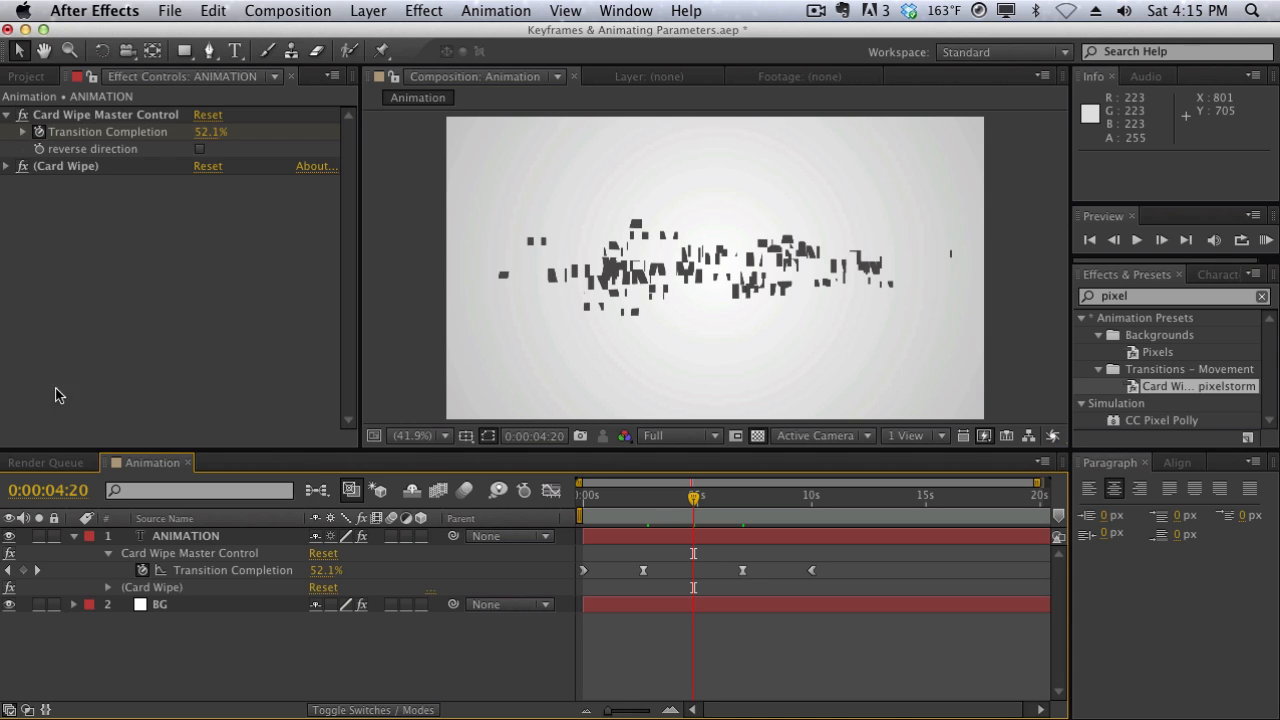
Reveal all modified properties of the ANIMATION layer and fold up its Card Wipe group.
click(190, 537)
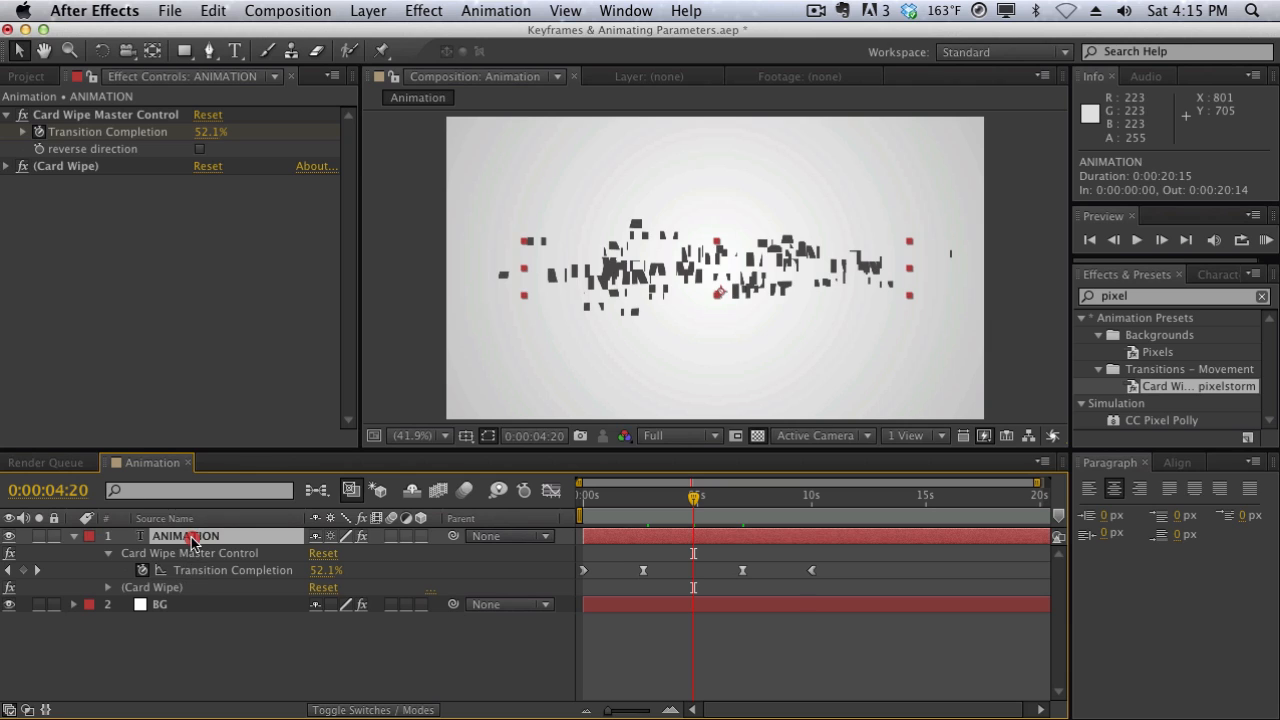
key(u)
key(u)
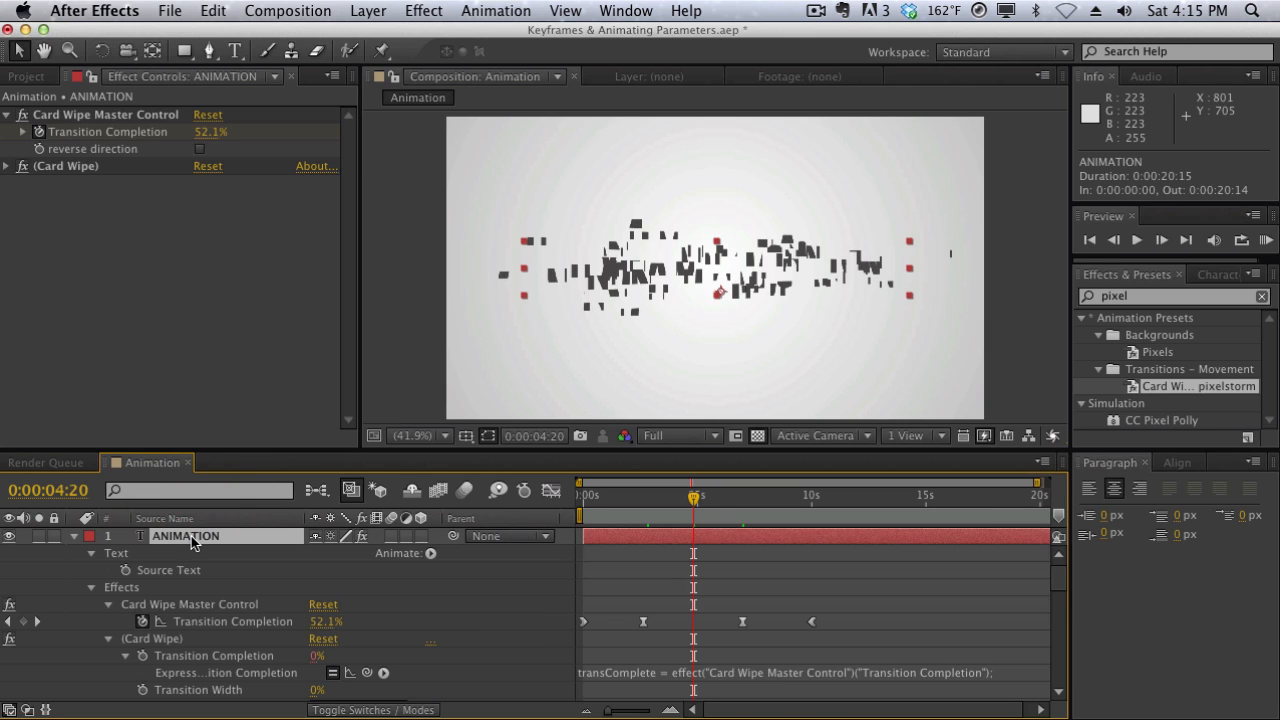
click(108, 640)
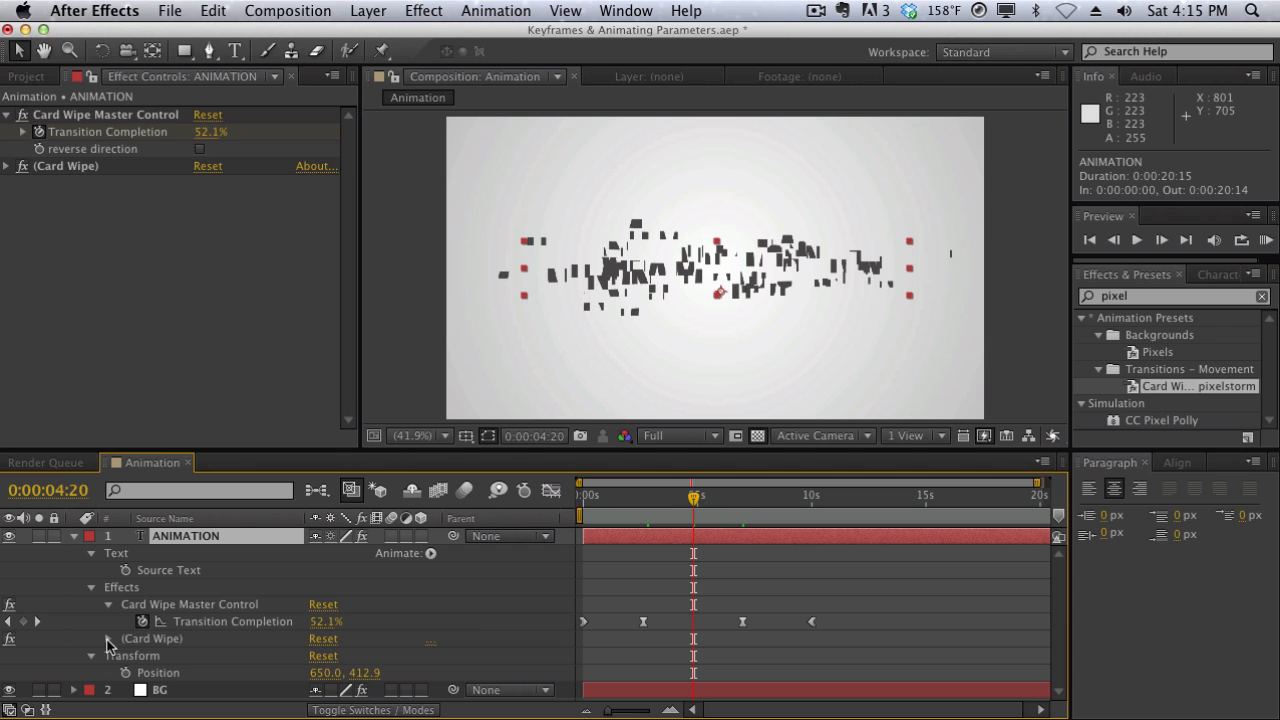